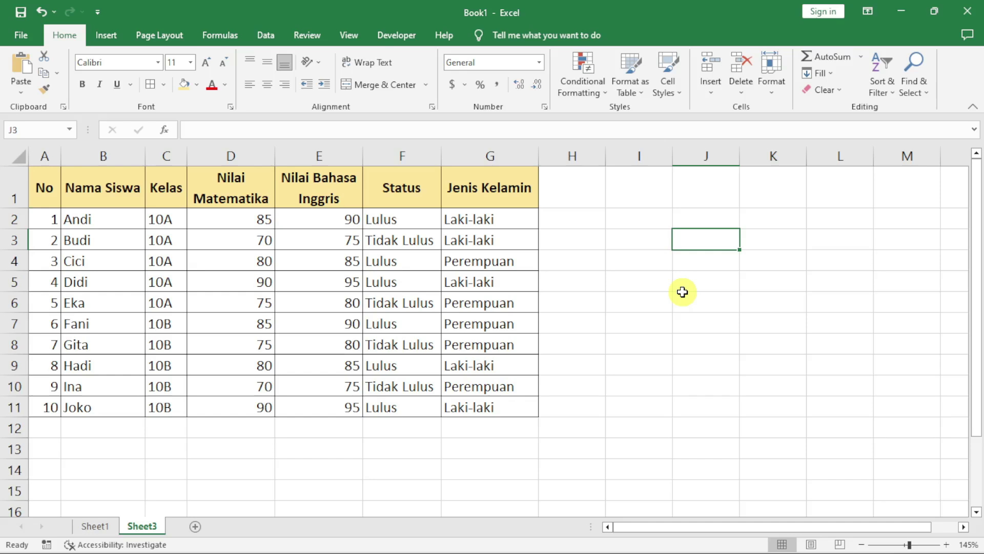
Step: Enter the labels count, counta and countblank in cells I5, I6 and I7
{"action": "left_click", "coordinate": [613, 273]}
{"action": "type", "text": "c"}
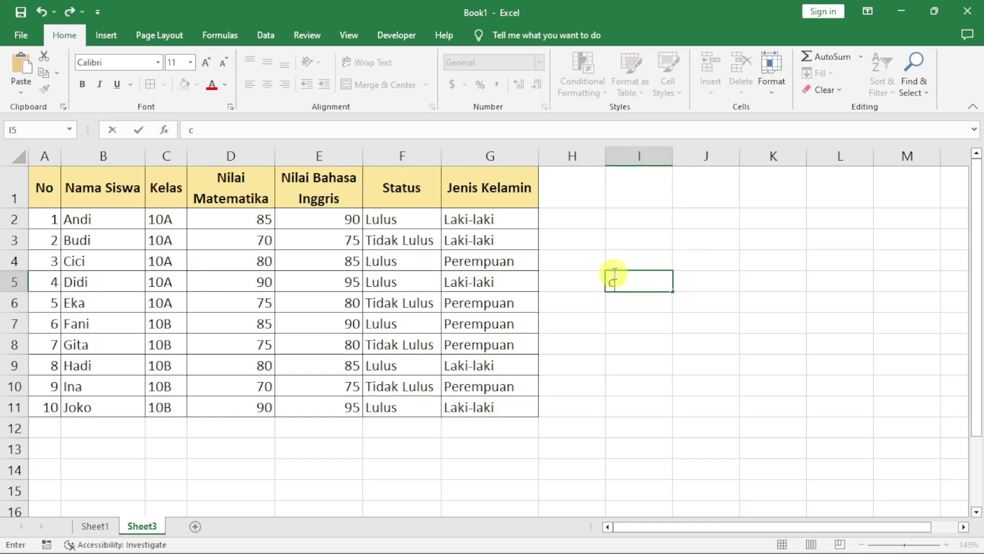
{"action": "type", "text": "ount"}
{"action": "key", "text": "Return"}
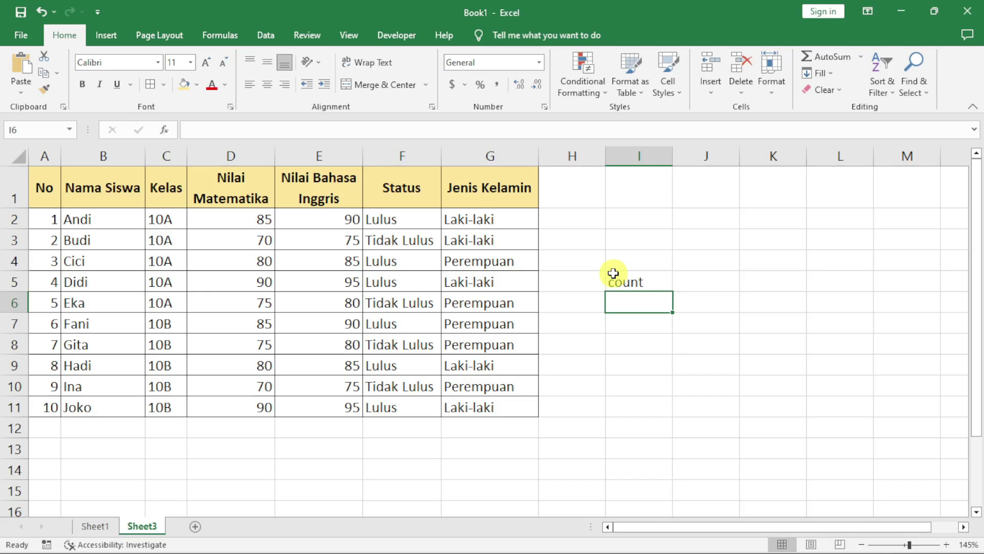
{"action": "type", "text": "counta"}
{"action": "key", "text": "Return"}
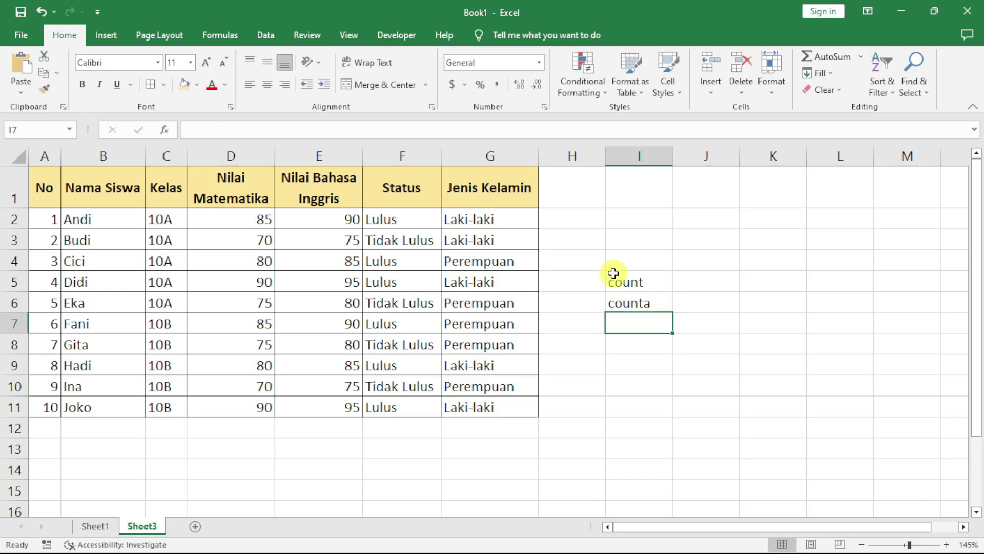
{"action": "type", "text": "count"}
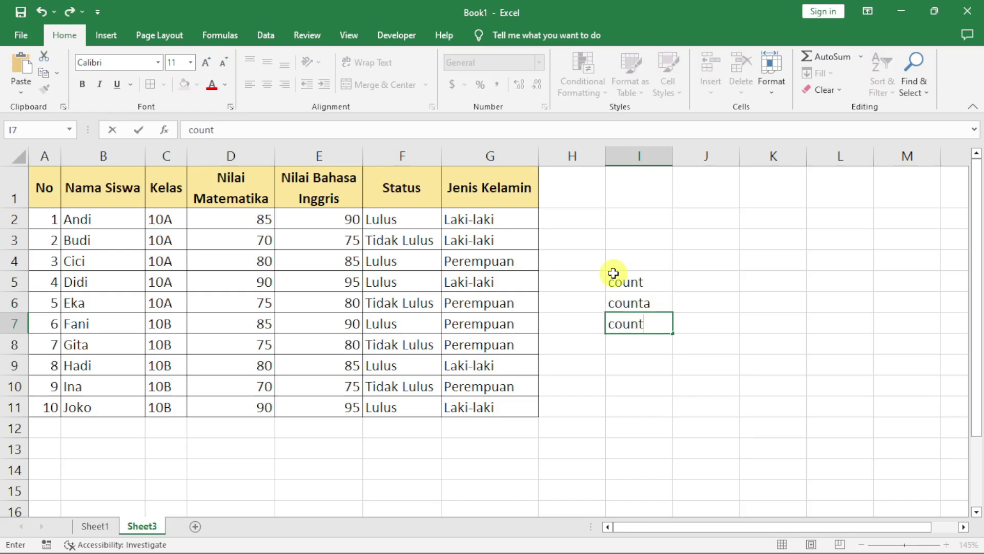
{"action": "type", "text": "blank"}
{"action": "left_click", "coordinate": [657, 287]}
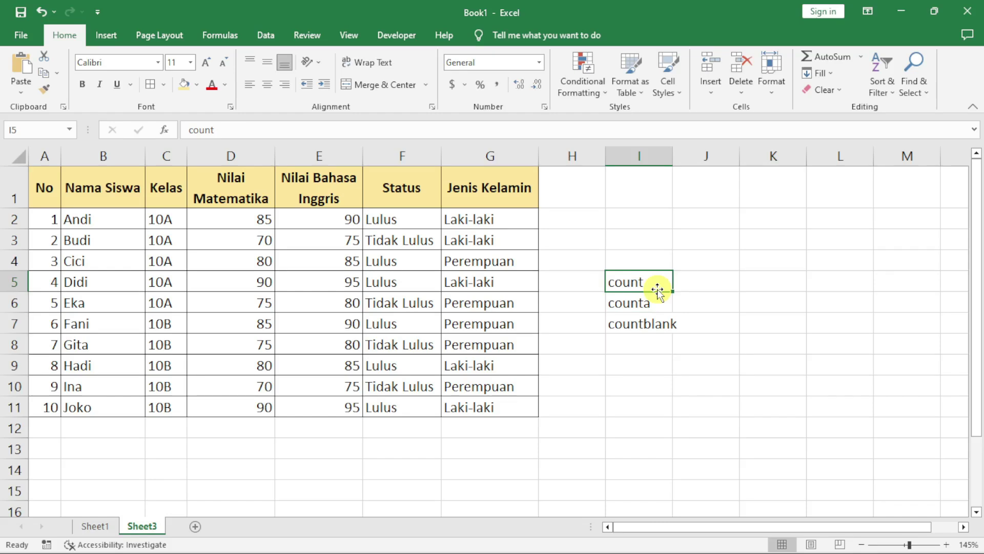
Step: Widen column I so the countblank label fits
{"action": "left_click", "coordinate": [706, 282]}
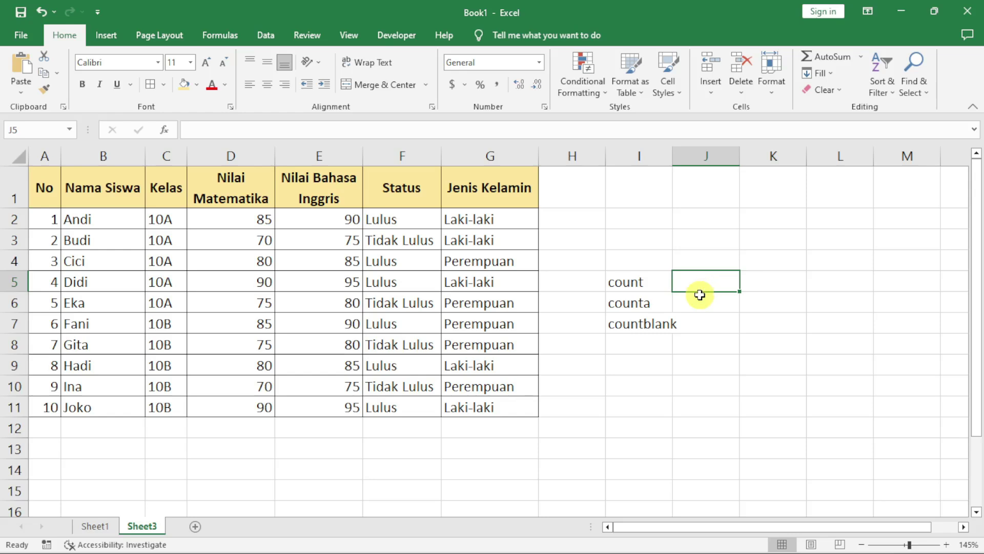
{"action": "left_click", "coordinate": [681, 305]}
{"action": "left_click", "coordinate": [620, 302]}
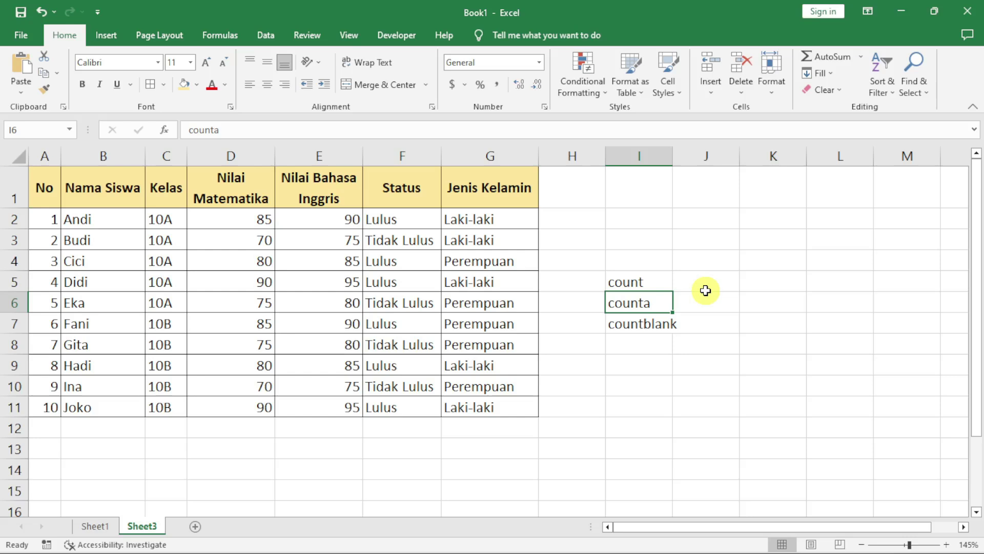
{"action": "left_click", "coordinate": [623, 324]}
{"action": "left_click", "coordinate": [729, 331]}
{"action": "left_click", "coordinate": [646, 329]}
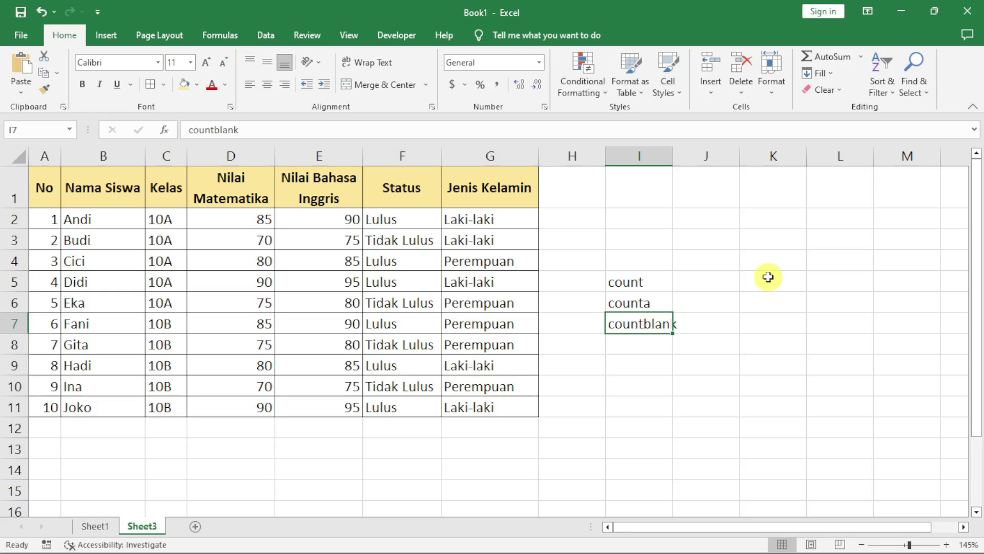
{"action": "left_click", "coordinate": [733, 281]}
{"action": "left_click_drag", "start_coordinate": [677, 159], "coordinate": [688, 159]}
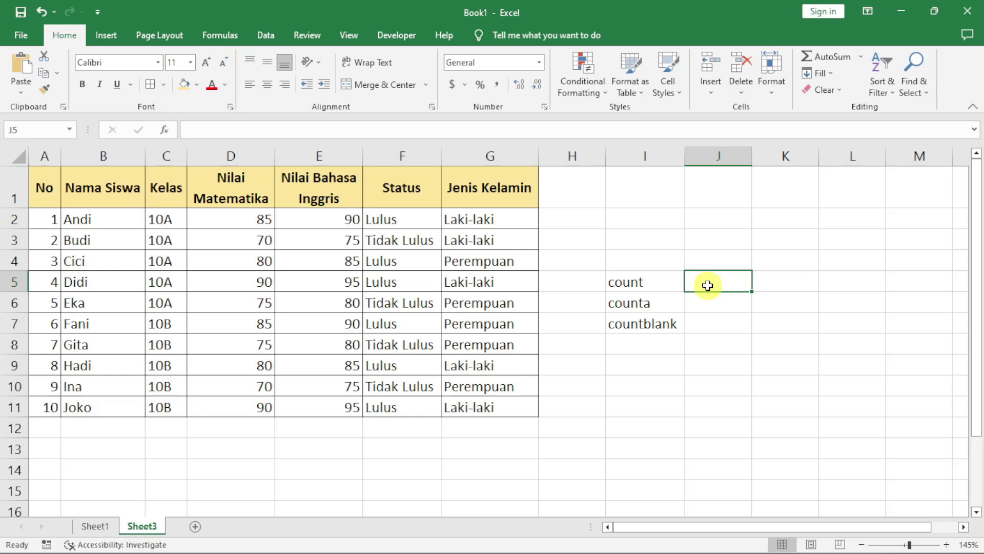
Step: In J5, enter a COUNT formula over both score columns instead of just Nilai Matematika, returning 20
{"action": "type", "text": "=count"}
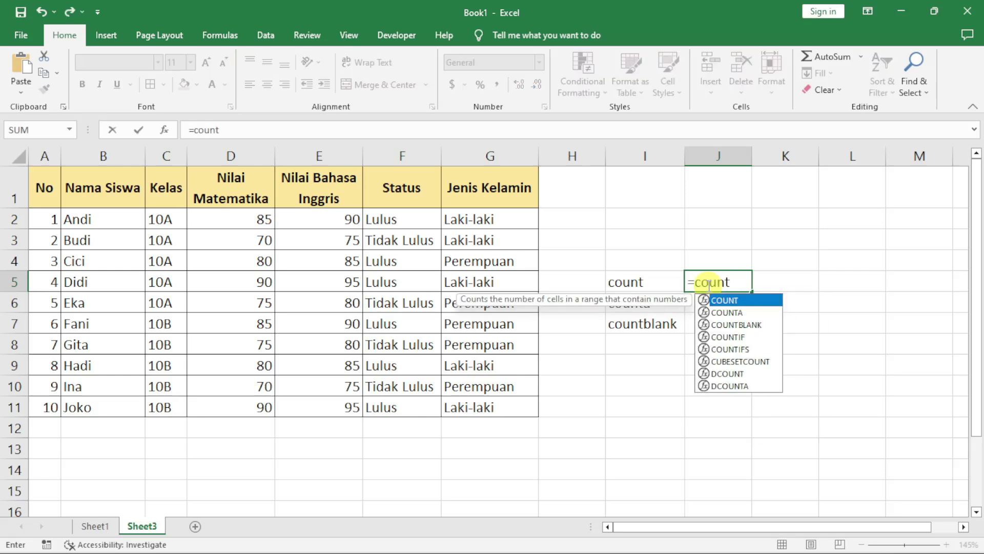
{"action": "type", "text": "("}
{"action": "mouse_move", "coordinate": [249, 219]}
{"action": "left_mouse_down"}
{"action": "mouse_move", "coordinate": [230, 279]}
{"action": "mouse_move", "coordinate": [219, 431]}
{"action": "mouse_move", "coordinate": [233, 407]}
{"action": "left_mouse_up"}
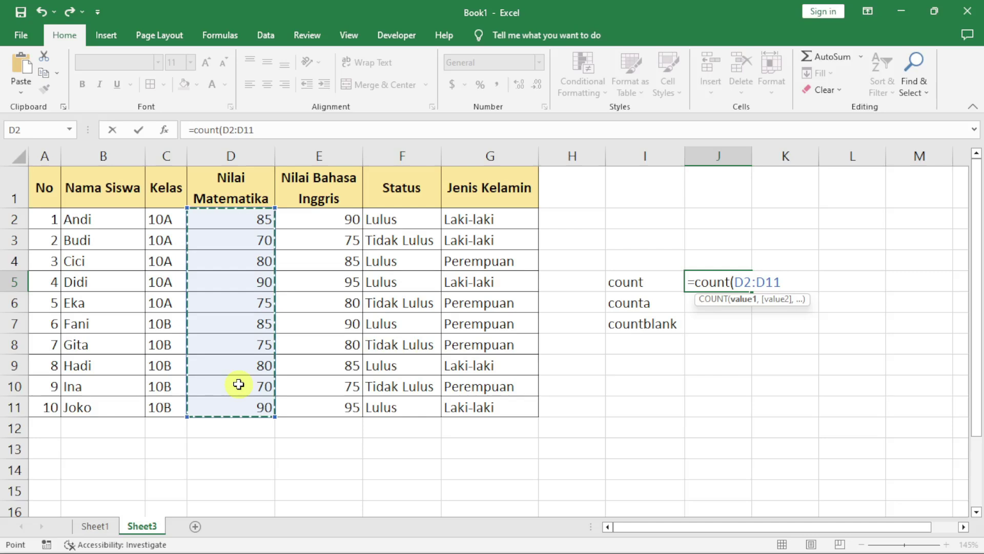
{"action": "type", "text": ")"}
{"action": "key", "text": "ctrl+Return"}
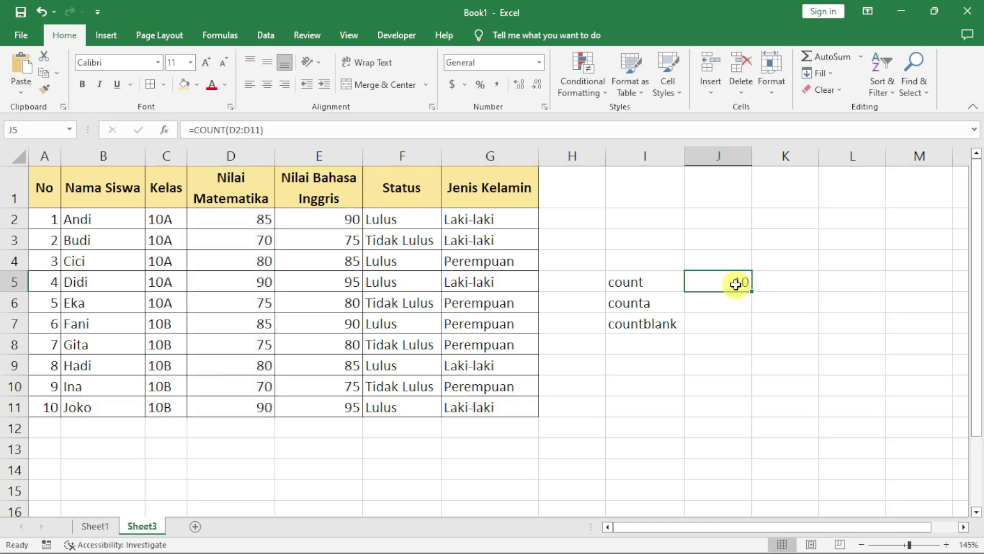
{"action": "key", "text": "BackSpace"}
{"action": "type", "text": "=coun"}
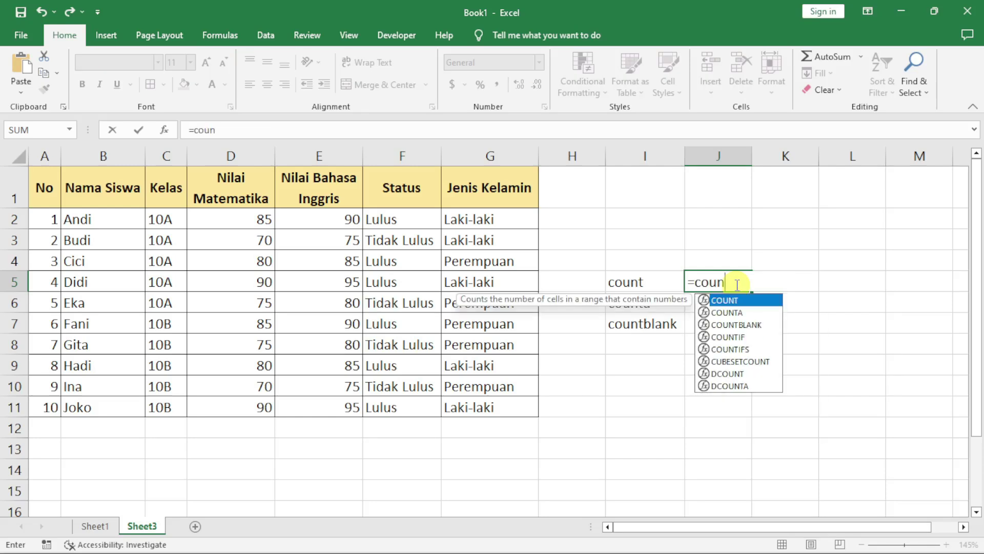
{"action": "type", "text": "t("}
{"action": "left_click_drag", "start_coordinate": [231, 220], "coordinate": [352, 401]}
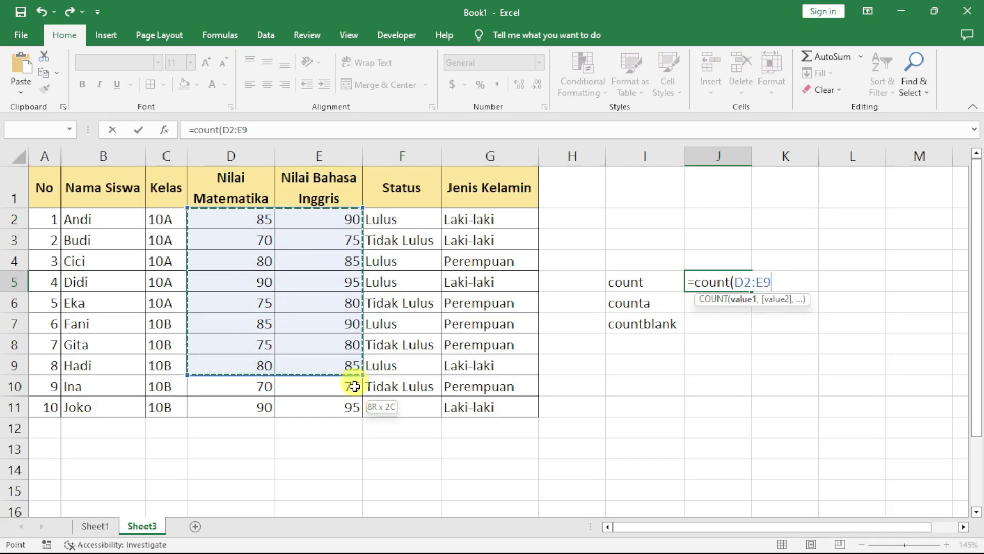
{"action": "key", "text": "Return"}
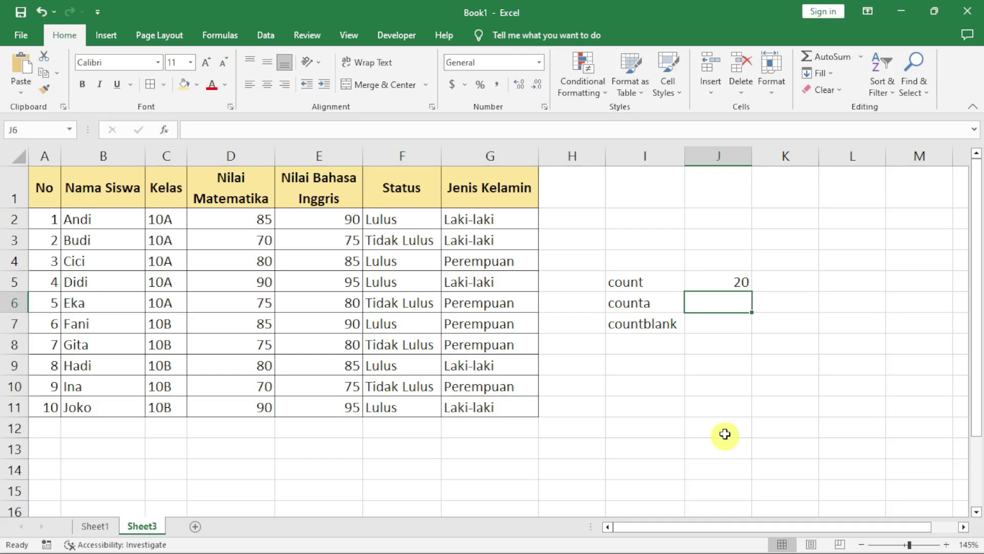
{"action": "left_click", "coordinate": [698, 283]}
{"action": "double_click", "coordinate": [241, 130]}
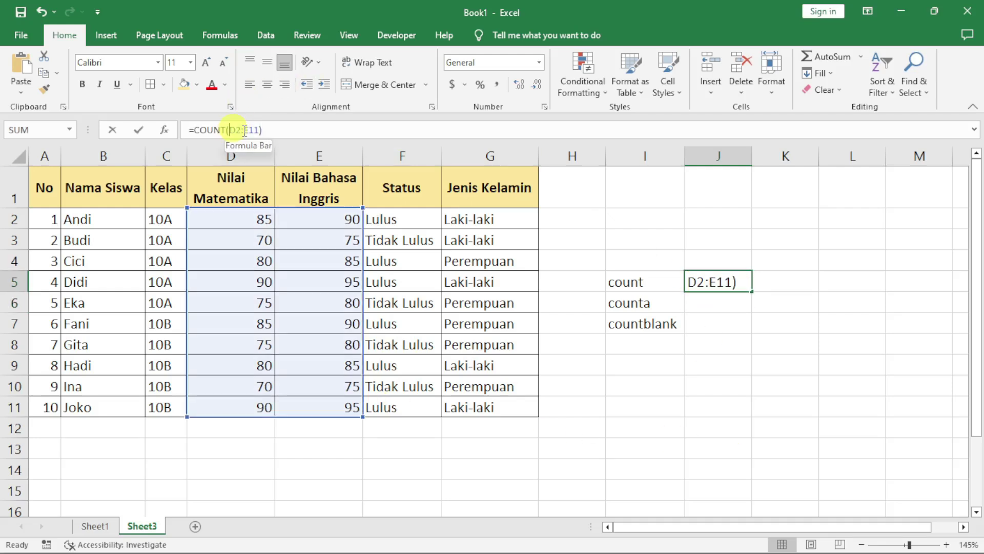
{"action": "key", "text": "BackSpace"}
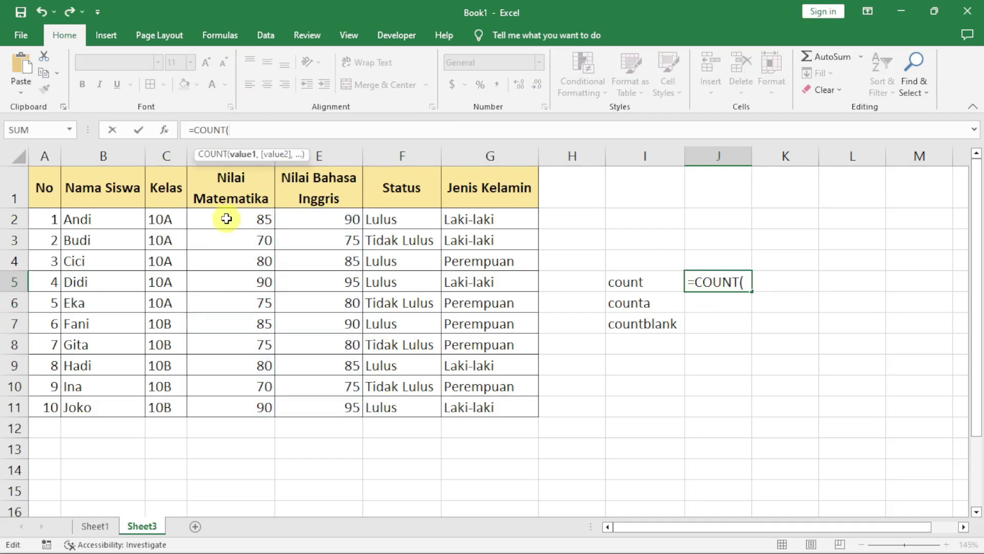
{"action": "left_click_drag", "start_coordinate": [224, 218], "coordinate": [398, 362]}
{"action": "mouse_move", "coordinate": [330, 218]}
{"action": "left_mouse_down"}
{"action": "mouse_move", "coordinate": [386, 420]}
{"action": "mouse_move", "coordinate": [393, 407]}
{"action": "left_mouse_up"}
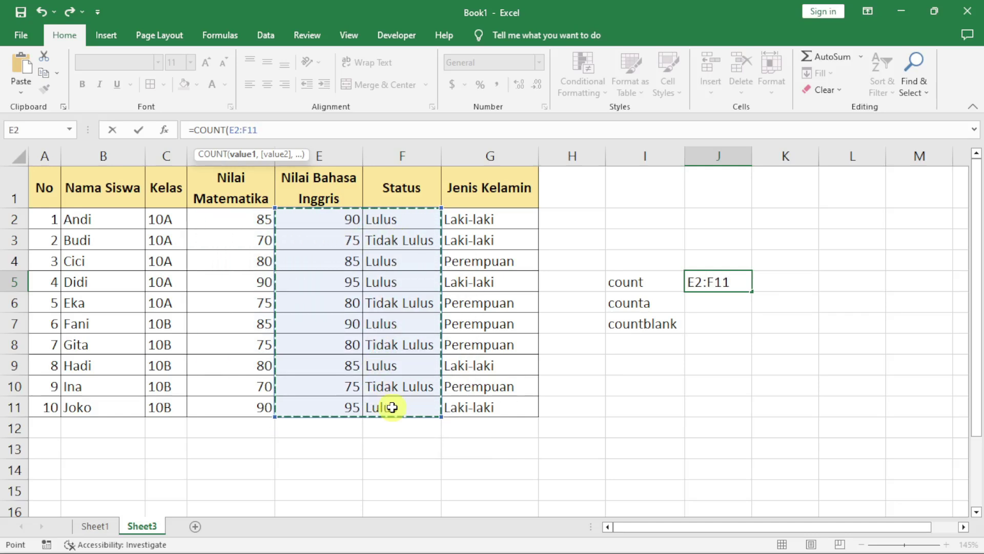
{"action": "key", "text": "ctrl+Return"}
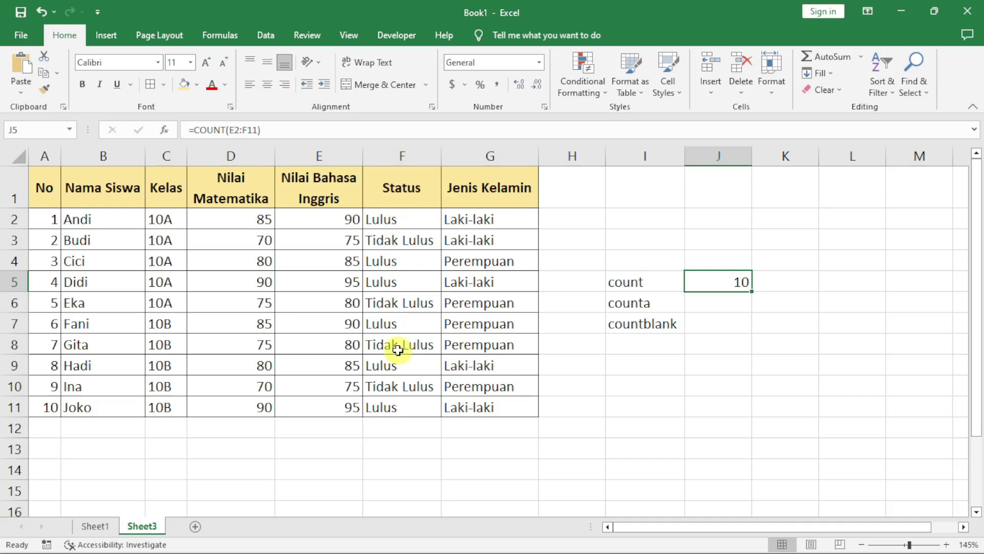
{"action": "left_click", "coordinate": [401, 221]}
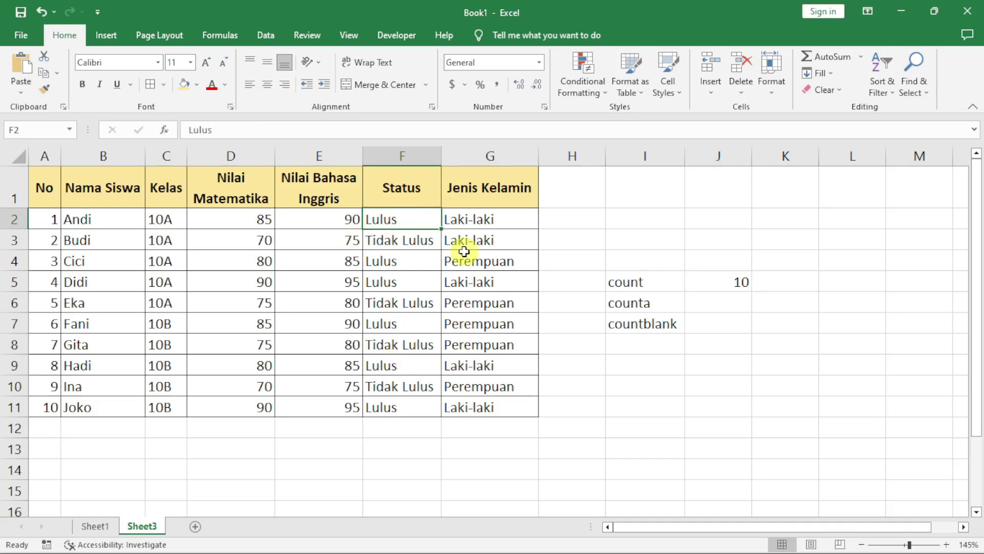
{"action": "double_click", "coordinate": [747, 282]}
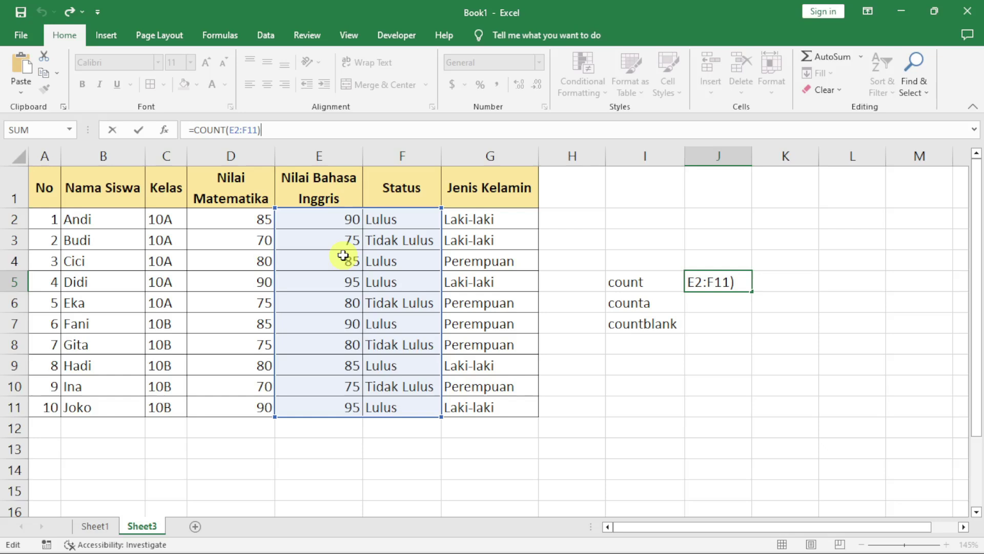
{"action": "key", "text": "ctrl+Return"}
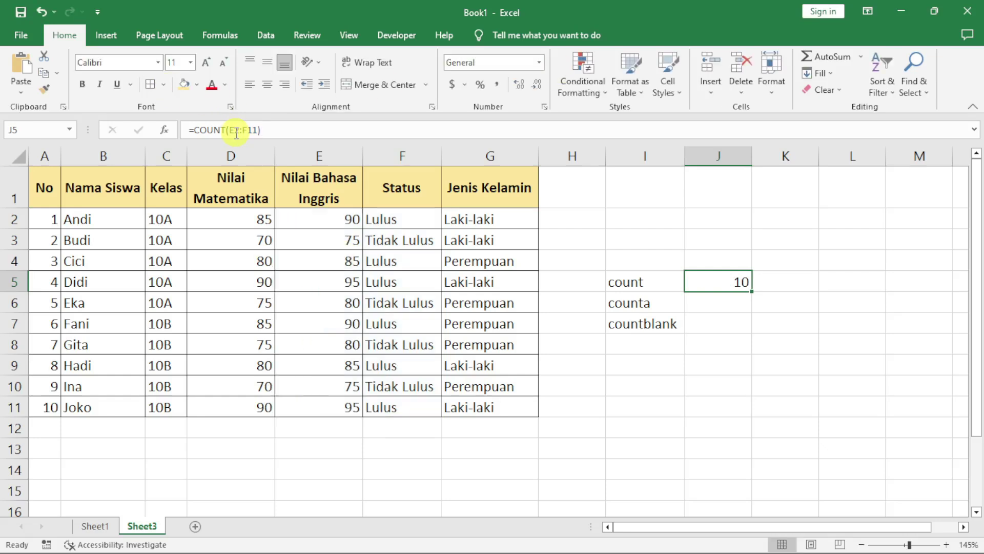
{"action": "left_click_drag", "start_coordinate": [233, 129], "coordinate": [505, 171]}
{"action": "key", "text": "BackSpace"}
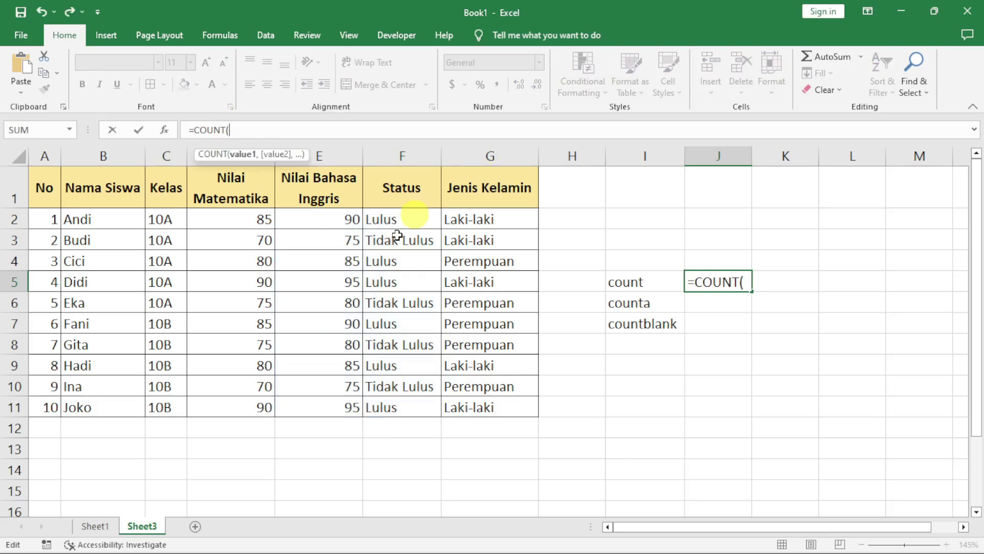
{"action": "left_click_drag", "start_coordinate": [246, 220], "coordinate": [325, 409]}
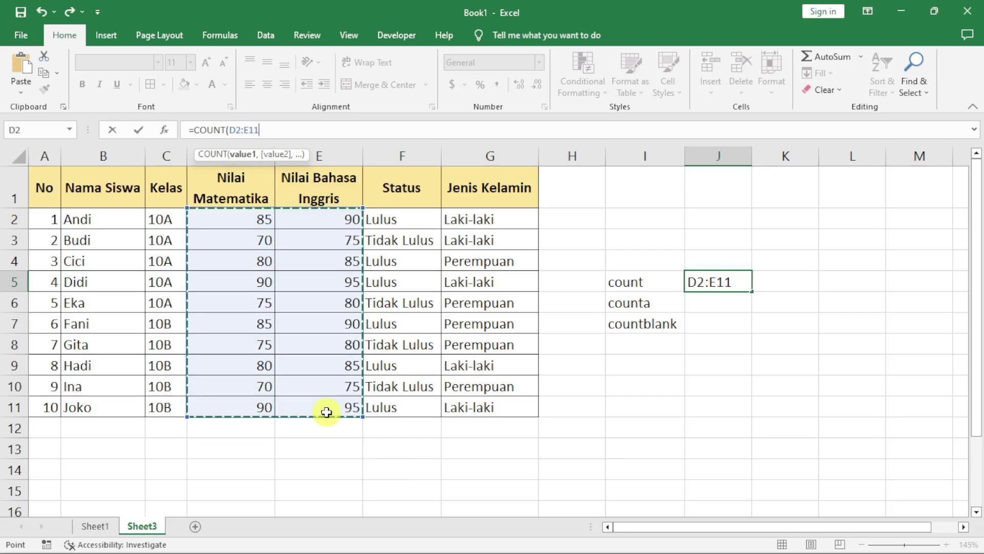
{"action": "key", "text": "Return"}
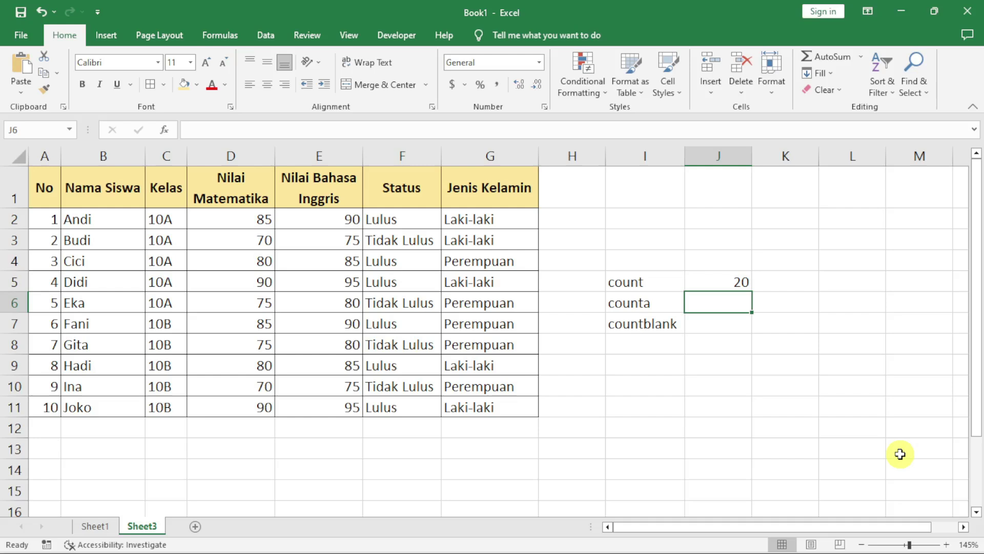
Step: Enter =COUNTA(E2:F11) in J6 to count non-empty English score and Status cells, returning 20
{"action": "type", "text": "=co"}
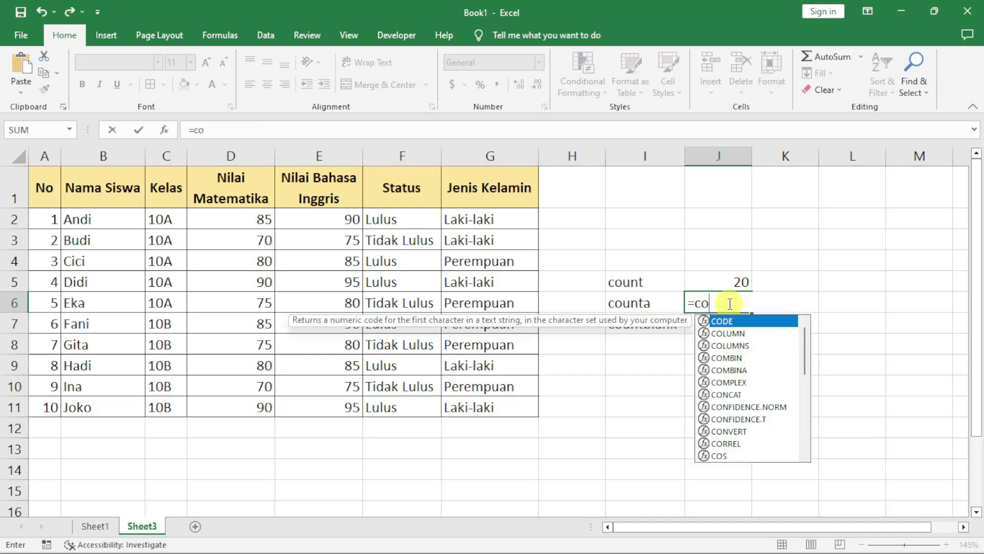
{"action": "type", "text": "unta("}
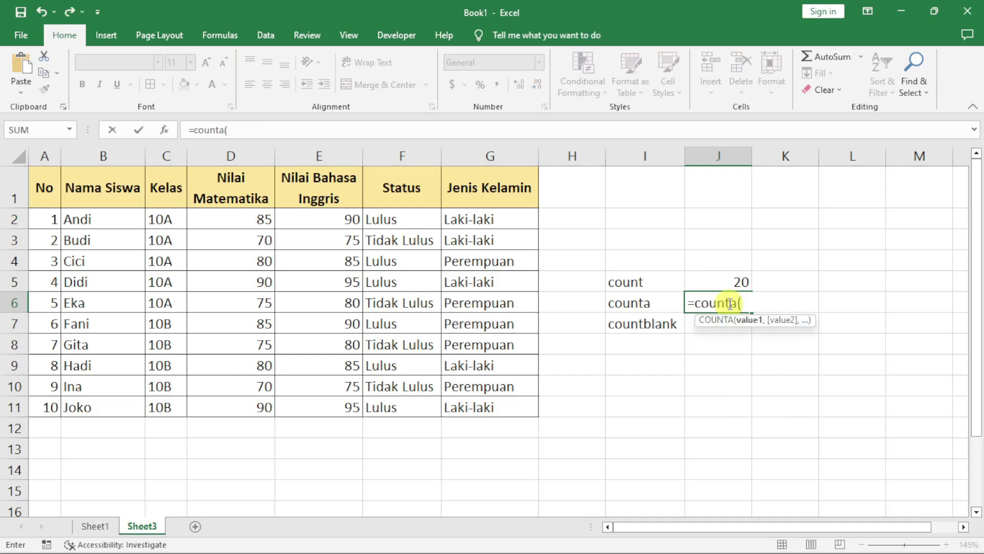
{"action": "left_click_drag", "start_coordinate": [310, 210], "coordinate": [401, 412]}
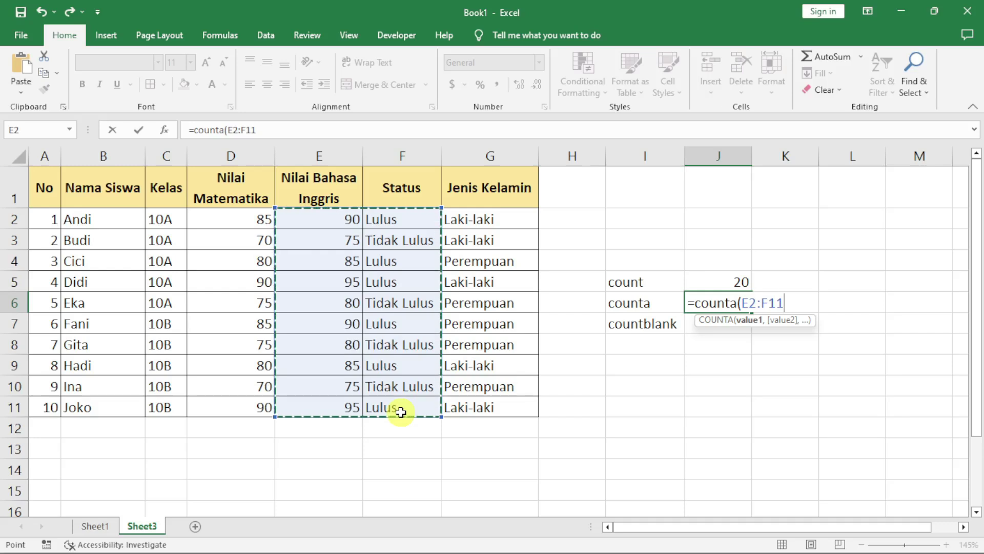
{"action": "type", "text": ")"}
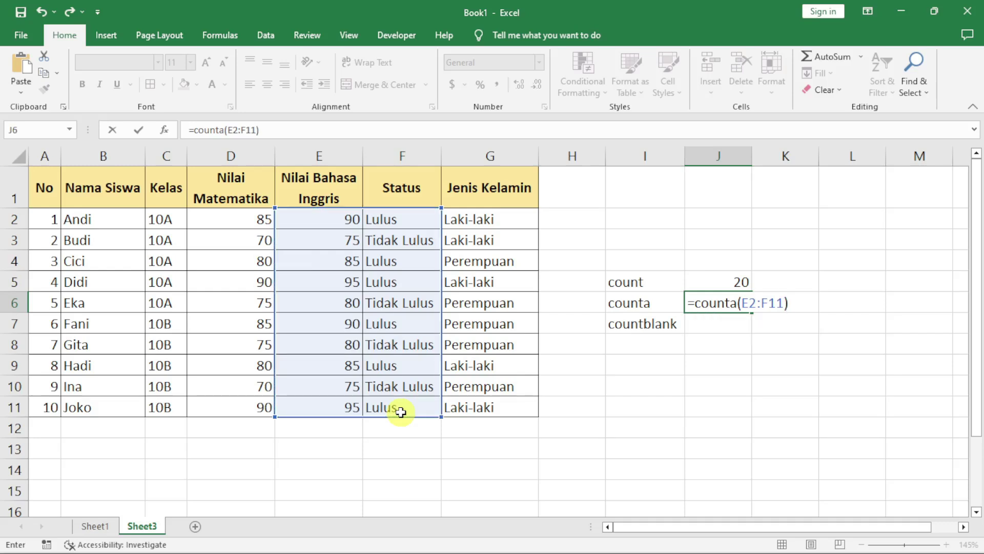
{"action": "key", "text": "Return"}
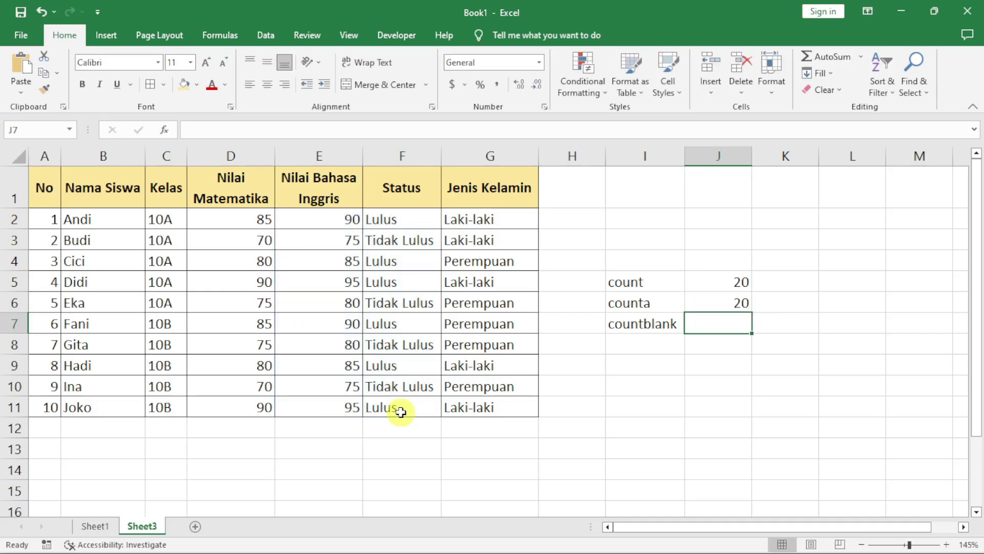
{"action": "left_click", "coordinate": [410, 278]}
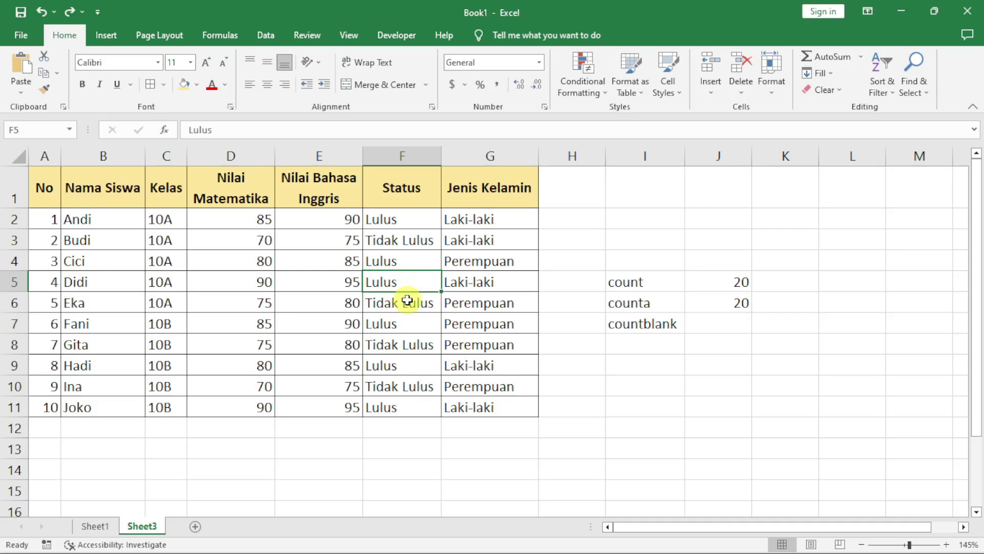
Step: Clear the Status entries in F3, F5 and F8, dropping the counta result to 17
{"action": "key", "text": "Delete"}
{"action": "left_click", "coordinate": [390, 344]}
{"action": "key", "text": "Delete"}
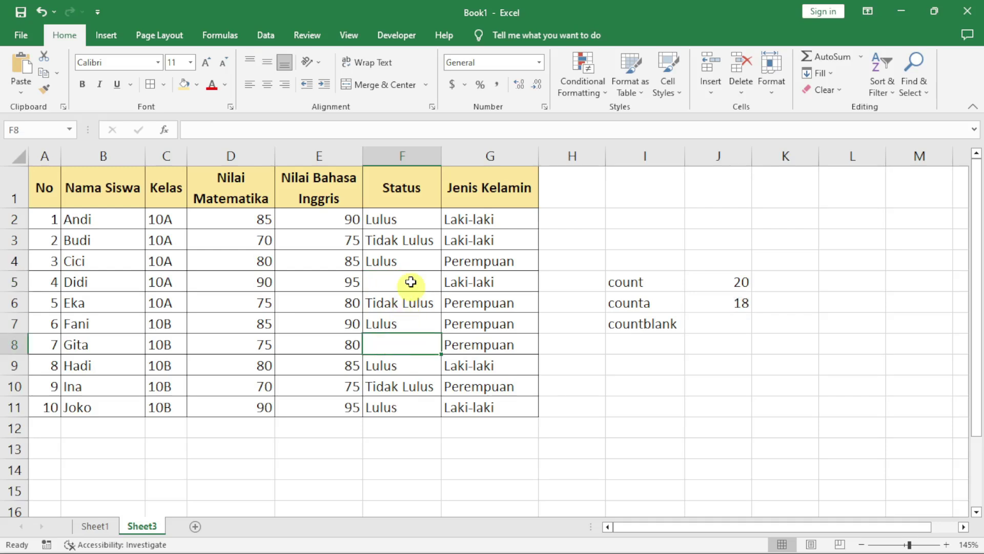
{"action": "left_click", "coordinate": [402, 240]}
{"action": "key", "text": "Delete"}
{"action": "left_click", "coordinate": [611, 379]}
{"action": "left_click", "coordinate": [644, 313]}
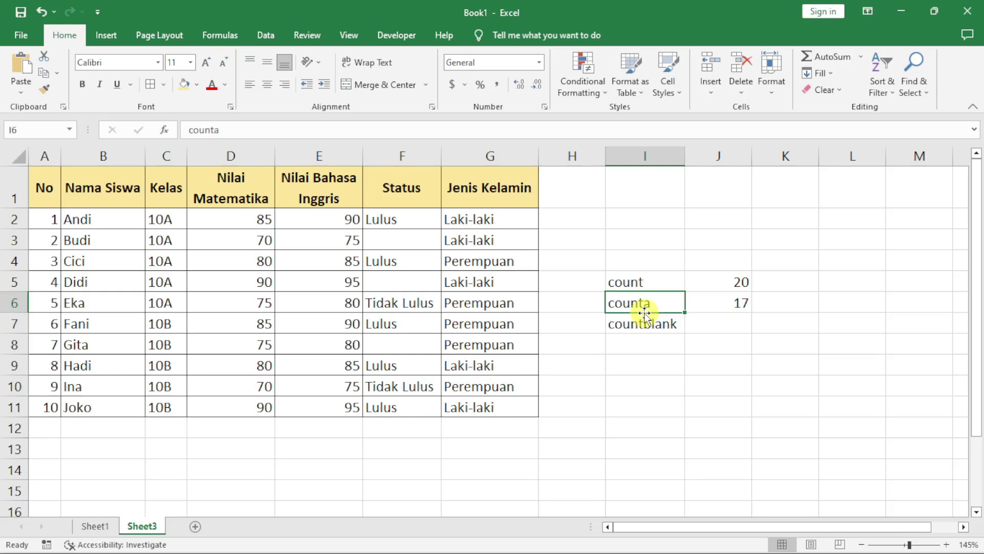
{"action": "left_click", "coordinate": [708, 328]}
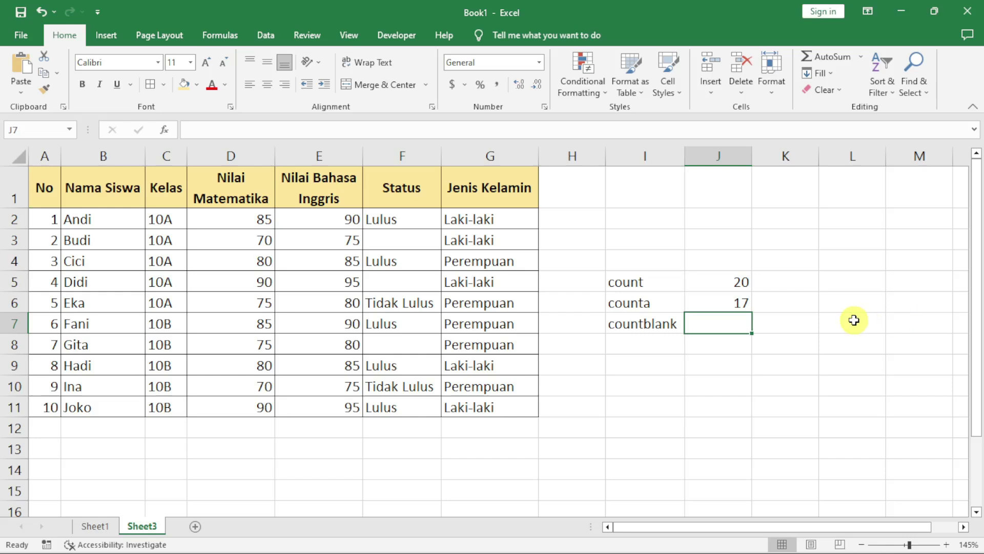
Step: Enter =COUNTBLANK(F2:F11) in J7, returning 3 for the emptied Status cells
{"action": "type", "text": "="}
{"action": "type", "text": "countblank"}
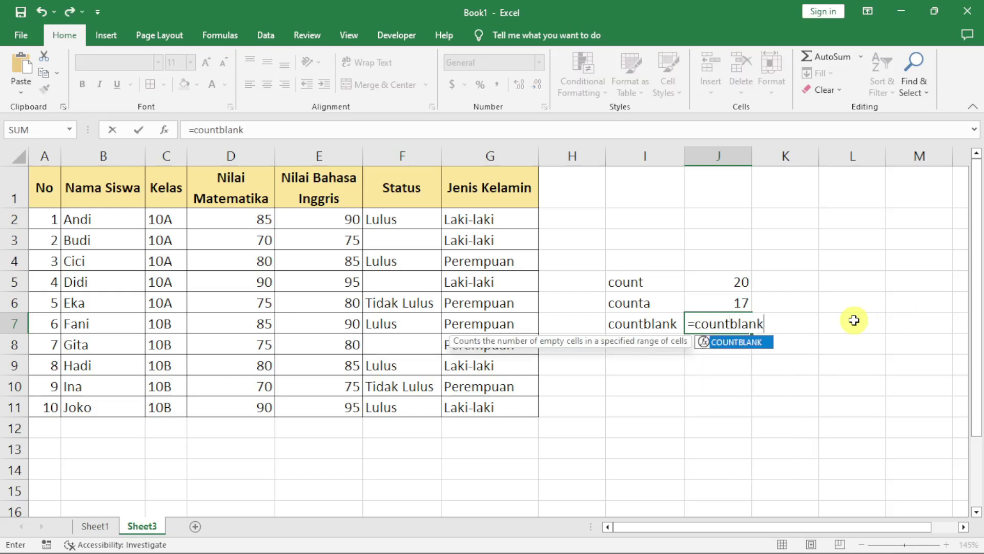
{"action": "type", "text": "("}
{"action": "left_click", "coordinate": [424, 215]}
{"action": "left_click_drag", "start_coordinate": [424, 214], "coordinate": [419, 411]}
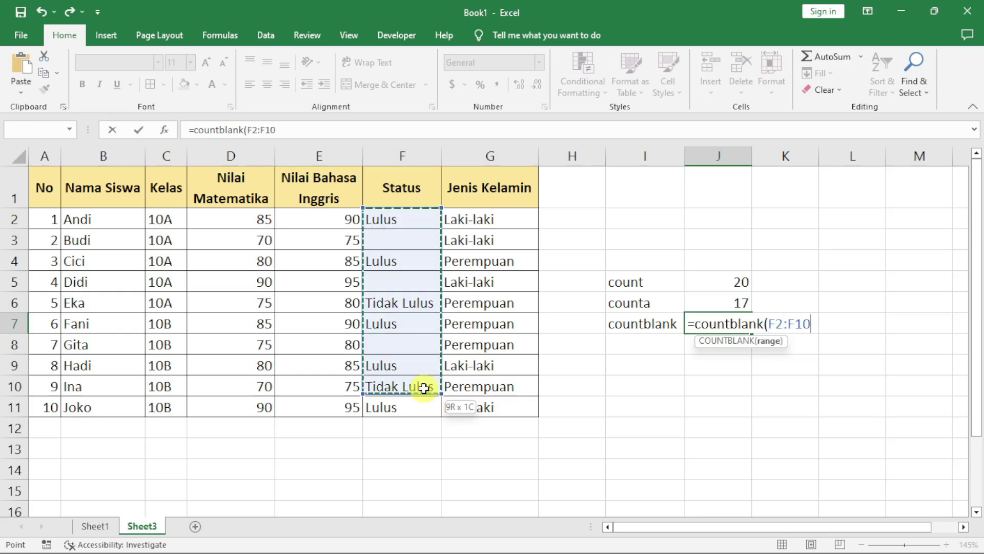
{"action": "type", "text": ")"}
{"action": "key", "text": "Return"}
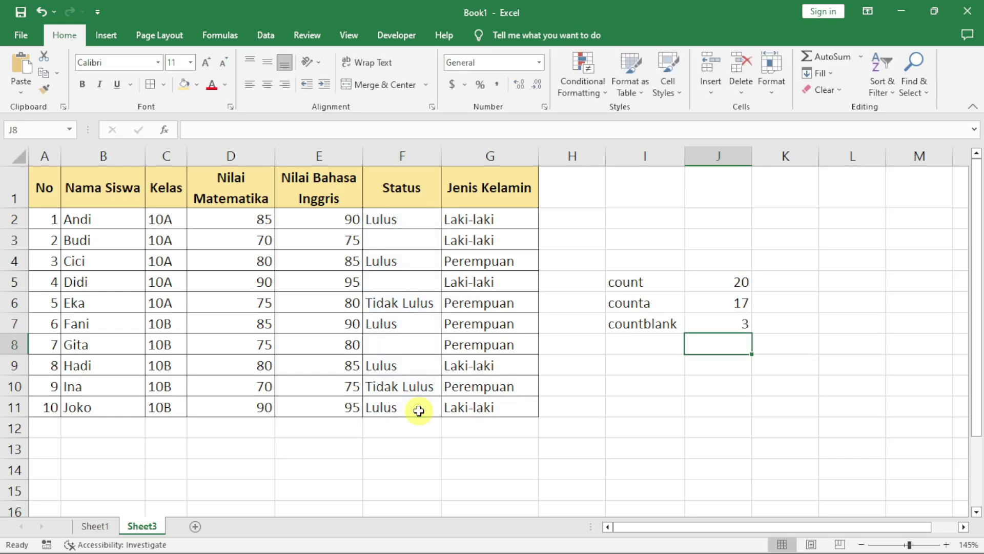
{"action": "left_click", "coordinate": [746, 326]}
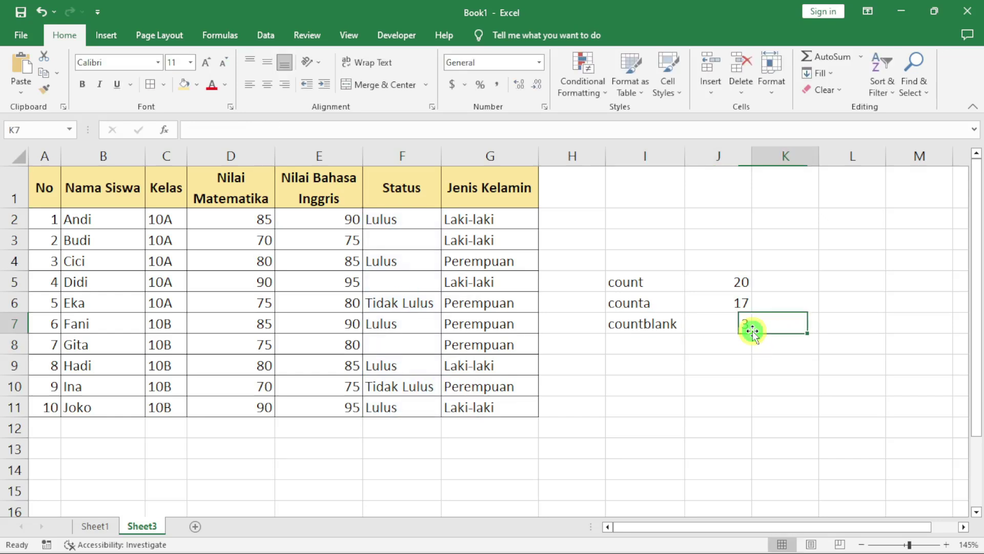
{"action": "left_click", "coordinate": [417, 240]}
{"action": "left_click", "coordinate": [416, 285]}
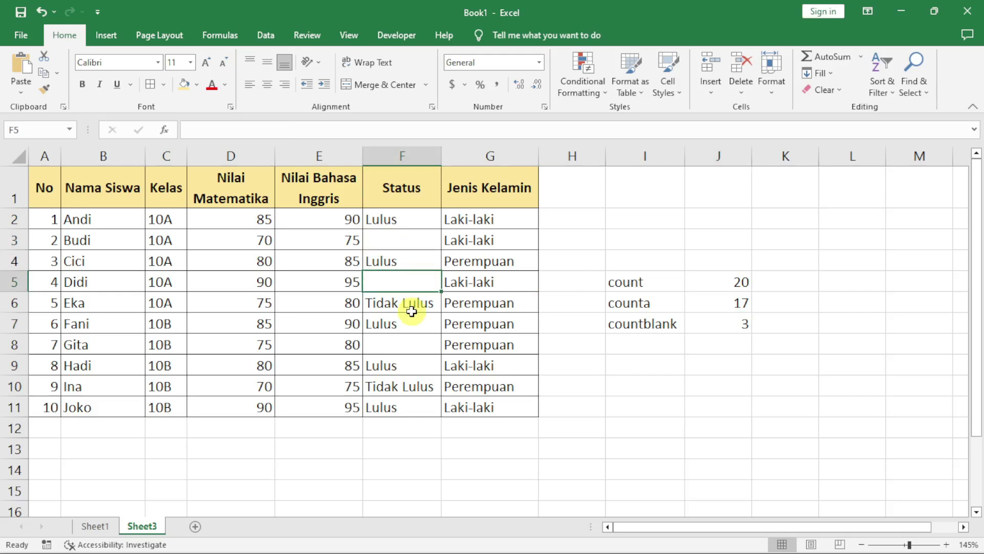
{"action": "left_click", "coordinate": [396, 347]}
Step: Undo the Status deletions and erase the old count examples in I5:J8
{"action": "left_click", "coordinate": [626, 363]}
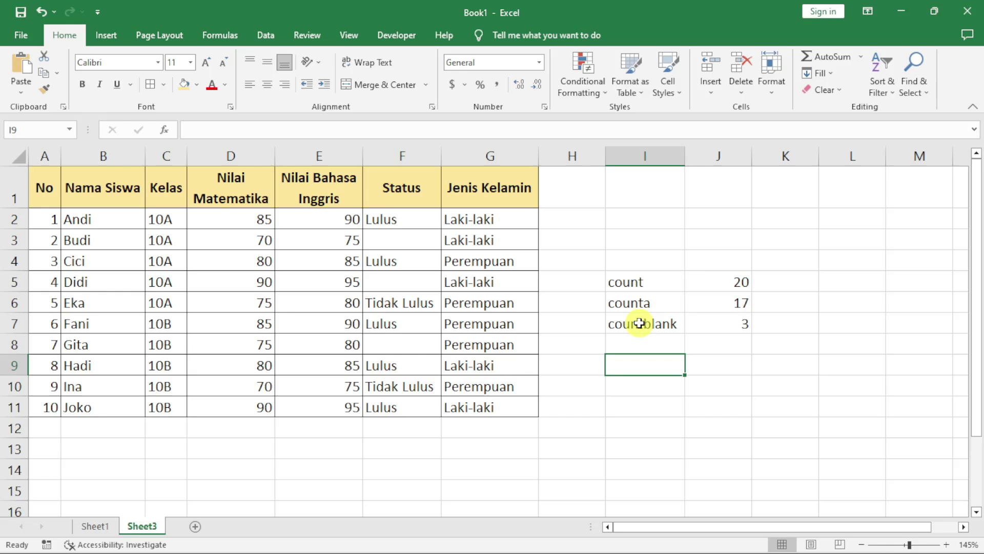
{"action": "left_click", "coordinate": [41, 11]}
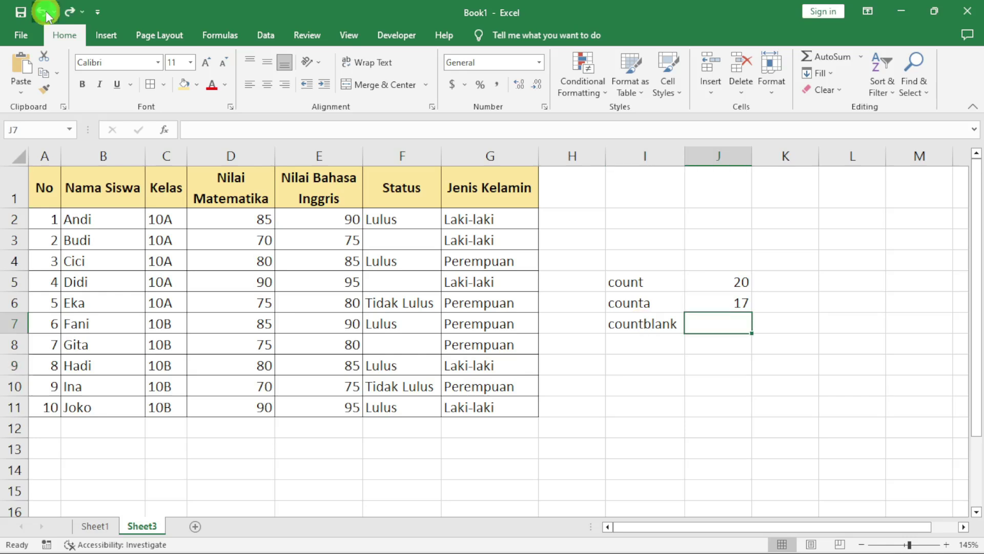
{"action": "left_click", "coordinate": [41, 11]}
{"action": "left_click", "coordinate": [41, 11]}
{"action": "left_click", "coordinate": [41, 12]}
{"action": "left_click_drag", "start_coordinate": [630, 282], "coordinate": [746, 340]}
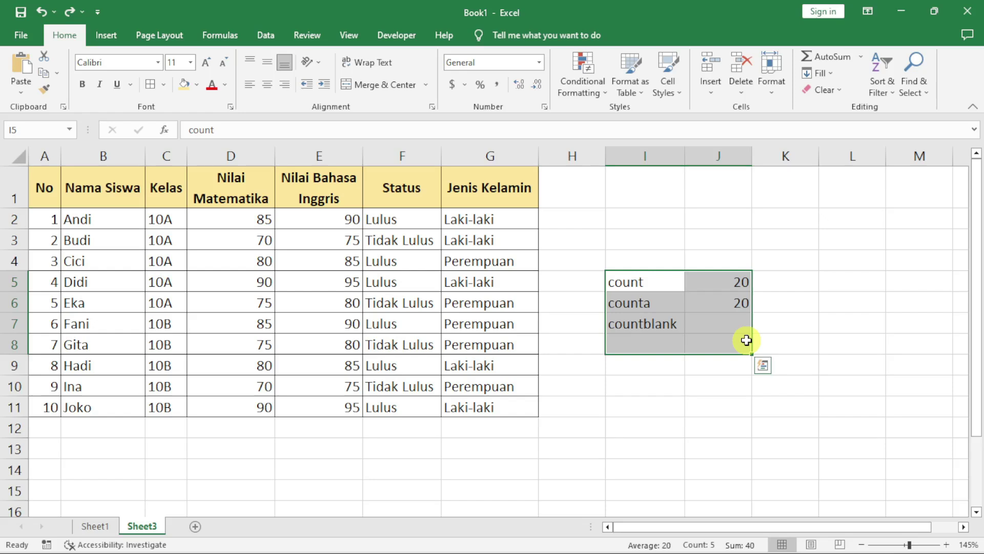
{"action": "key", "text": "Delete"}
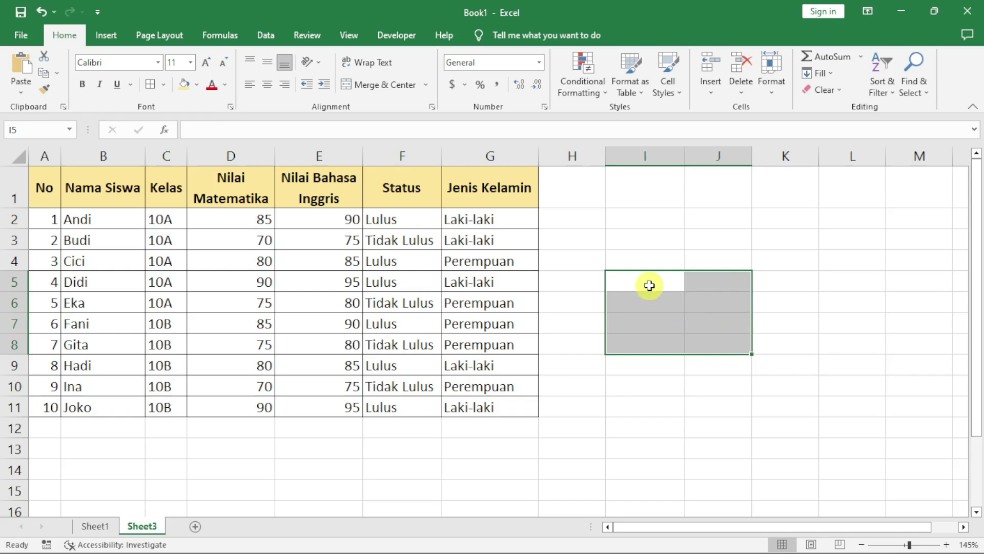
Step: Label cell I5 'Hitung jumlah siswa laki-laki'
{"action": "left_click", "coordinate": [647, 283]}
{"action": "type", "text": "H"}
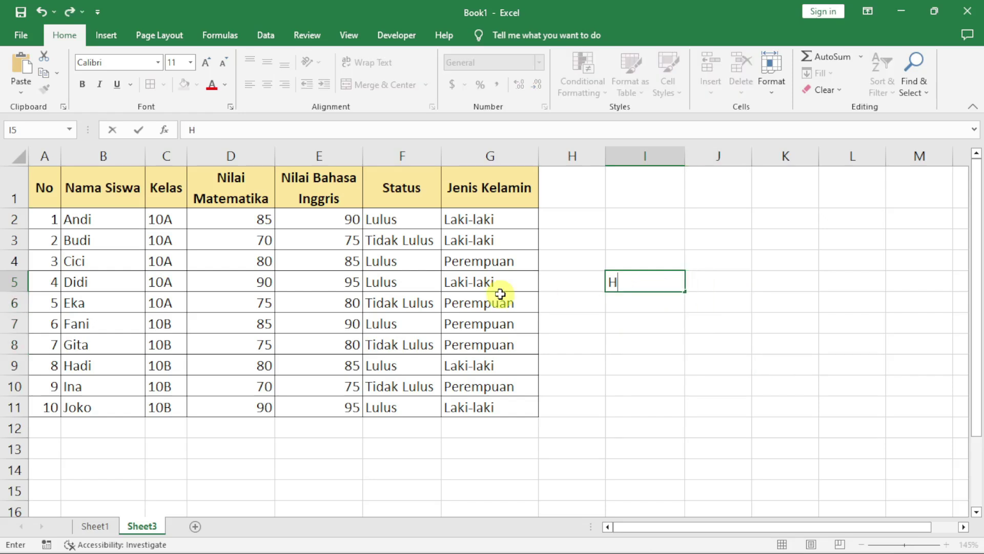
{"action": "type", "text": "itung jumlah sis"}
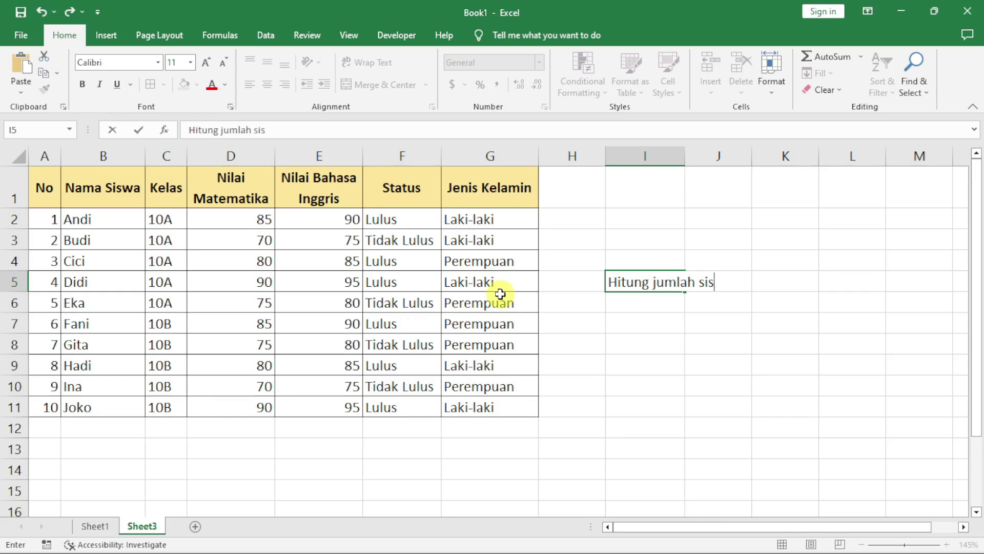
{"action": "type", "text": "wa laki-laki"}
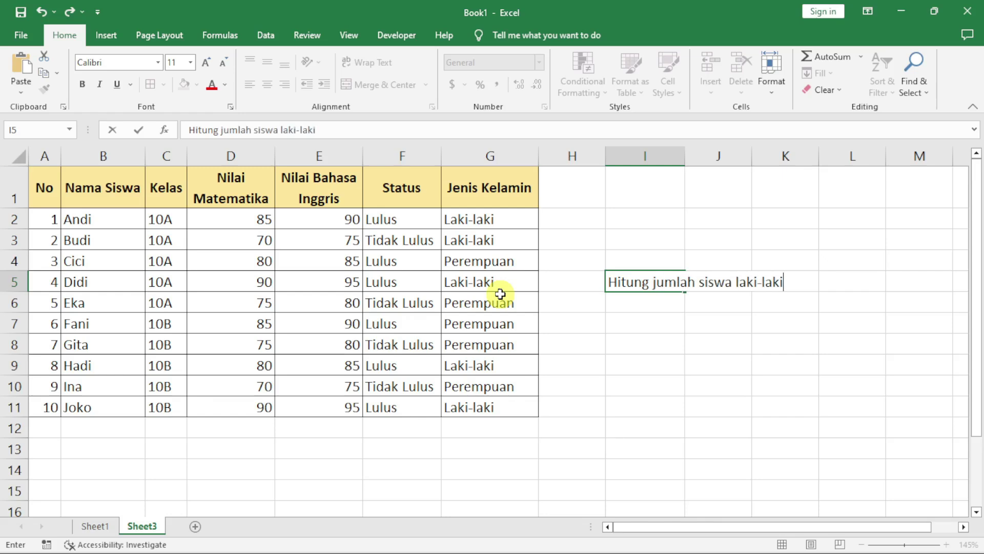
{"action": "key", "text": "Return"}
{"action": "left_click", "coordinate": [843, 286]}
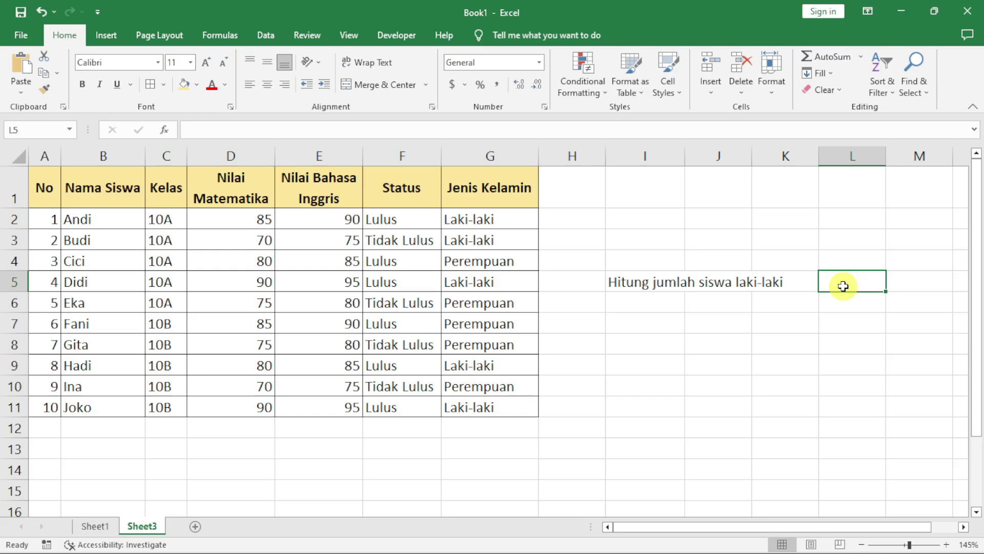
Step: Enter =COUNTIF(G2:G11,"laki-laki") in L5, counting 5 male students
{"action": "type", "text": "=co"}
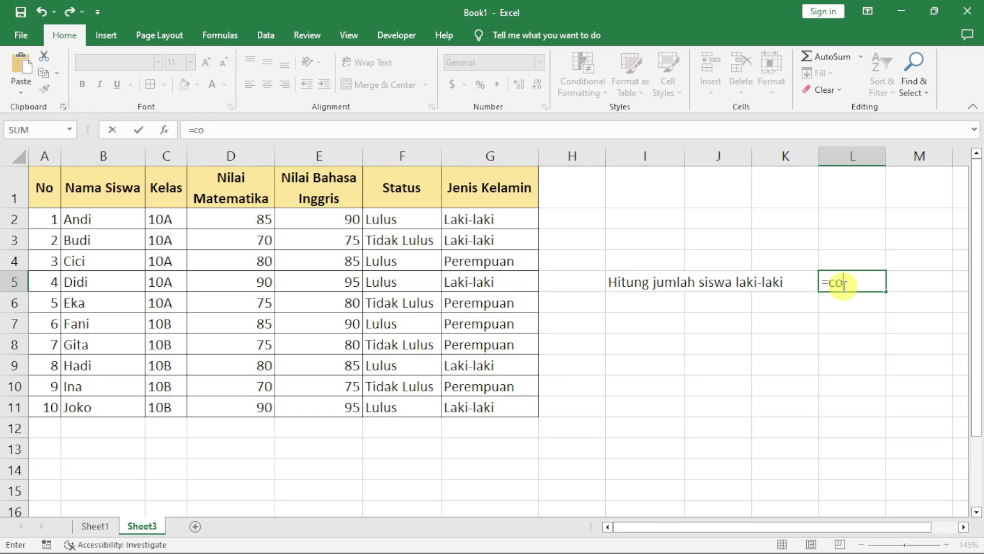
{"action": "type", "text": "untif"}
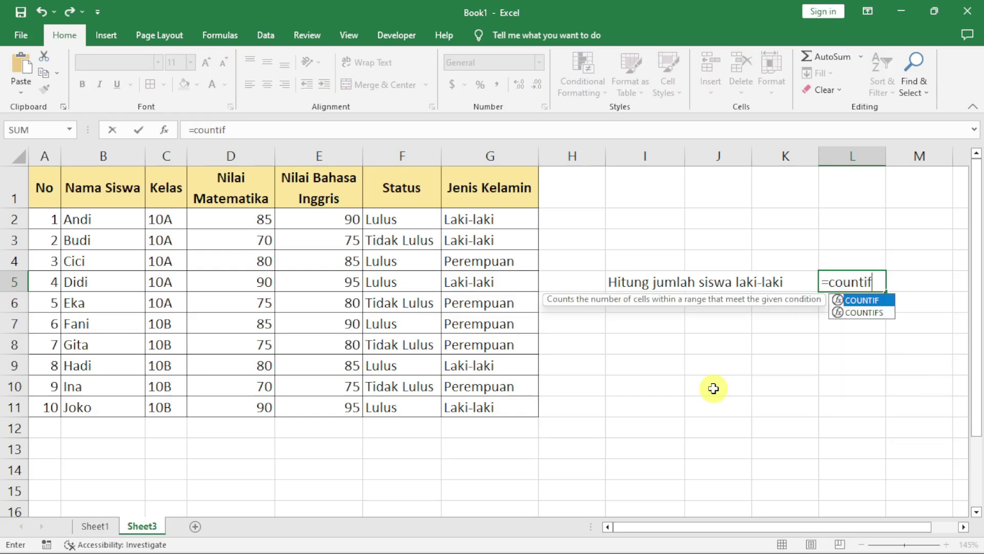
{"action": "type", "text": "("}
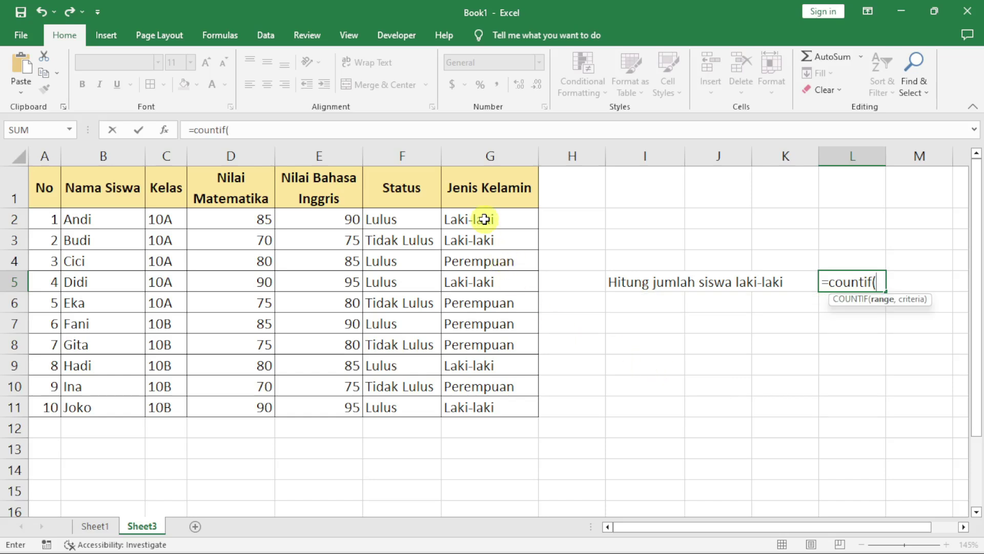
{"action": "mouse_move", "coordinate": [488, 216]}
{"action": "left_mouse_down"}
{"action": "mouse_move", "coordinate": [468, 312]}
{"action": "mouse_move", "coordinate": [484, 413]}
{"action": "left_mouse_up"}
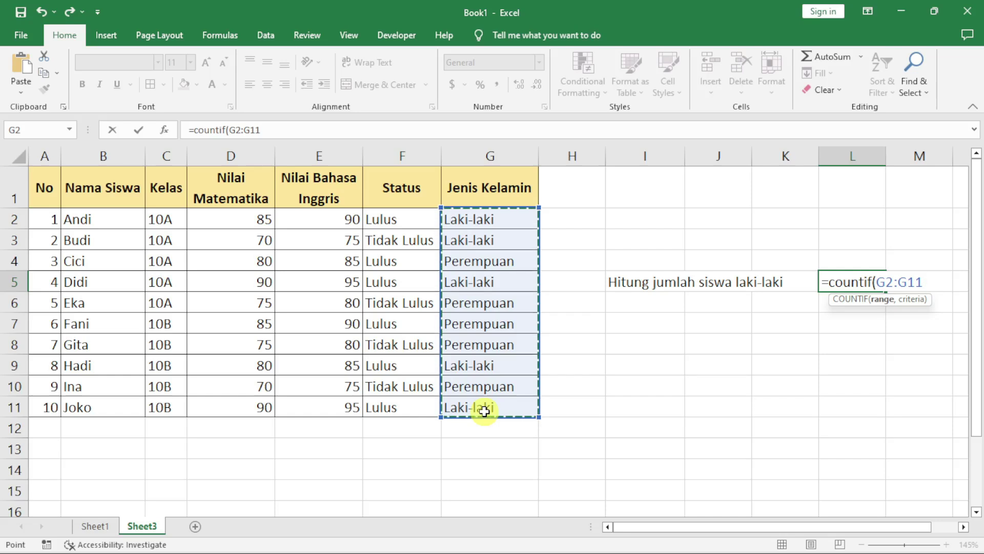
{"action": "type", "text": ","}
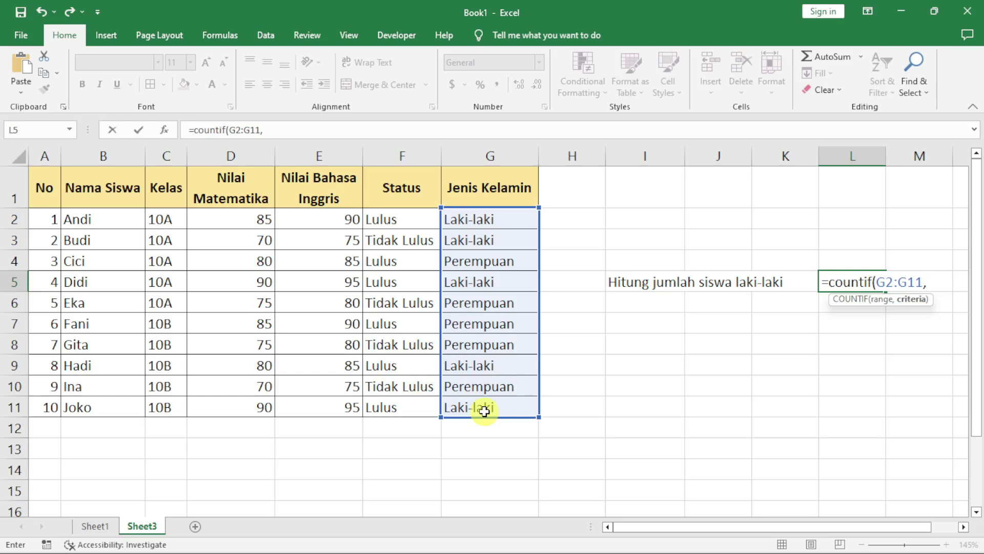
{"action": "type", "text": "\""}
{"action": "type", "text": "laki"}
{"action": "type", "text": "-laki"}
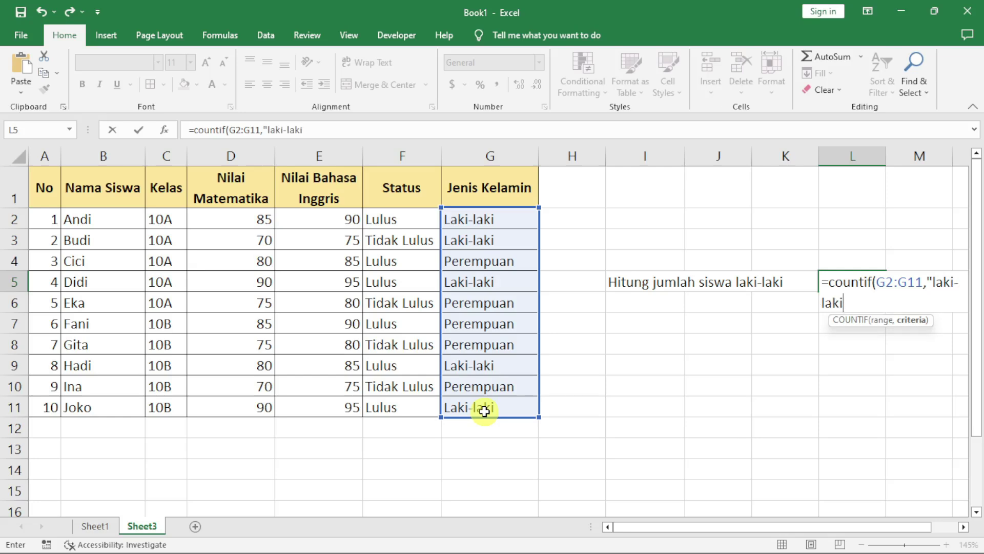
{"action": "type", "text": "\""}
{"action": "type", "text": ")"}
{"action": "key", "text": "Return"}
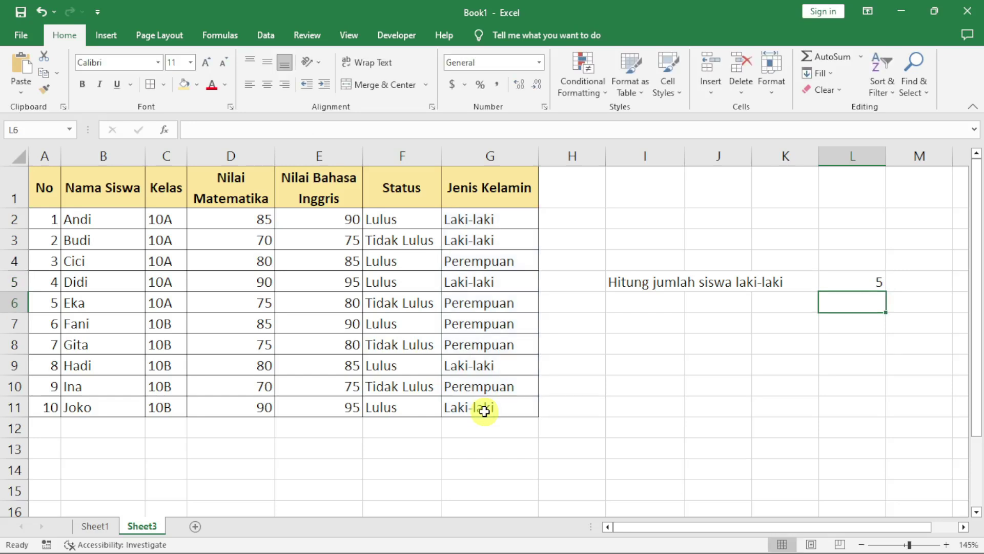
Step: Check the male COUNTIF formula in L5 against the Laki-laki entries in column G
{"action": "left_click", "coordinate": [838, 282]}
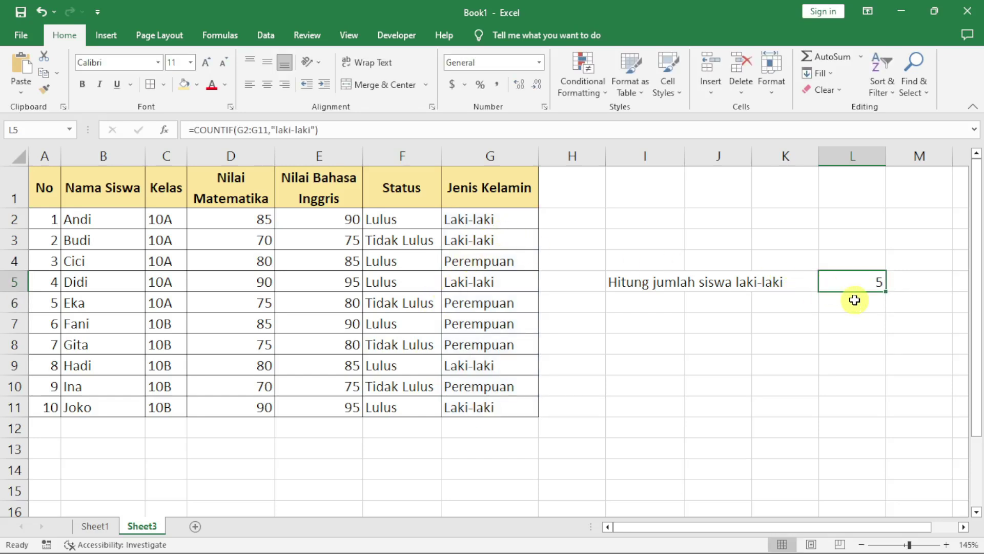
{"action": "left_click_drag", "start_coordinate": [470, 220], "coordinate": [476, 274]}
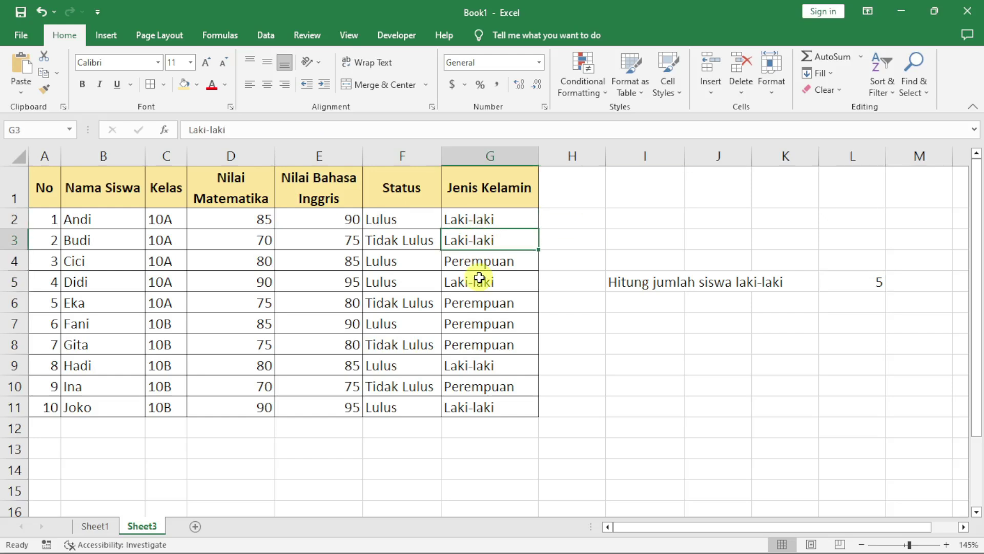
{"action": "left_click", "coordinate": [476, 282]}
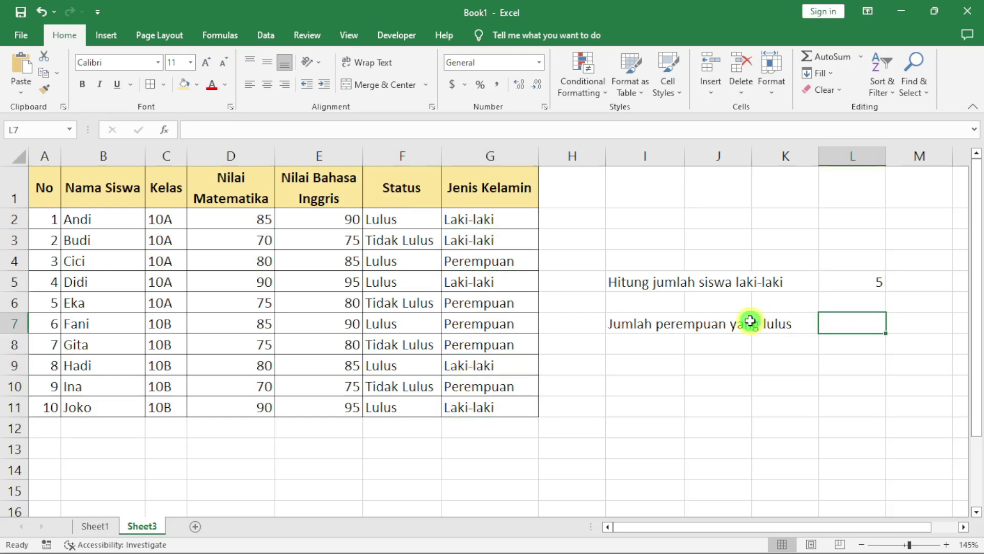
{"action": "left_click", "coordinate": [728, 323]}
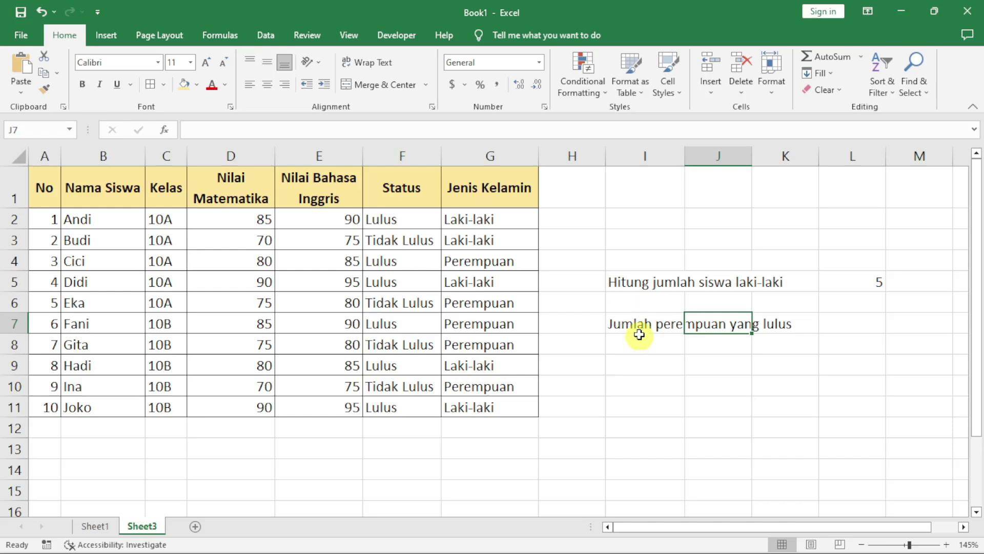
{"action": "left_click", "coordinate": [641, 329]}
{"action": "left_click", "coordinate": [650, 362]}
{"action": "left_click", "coordinate": [850, 283]}
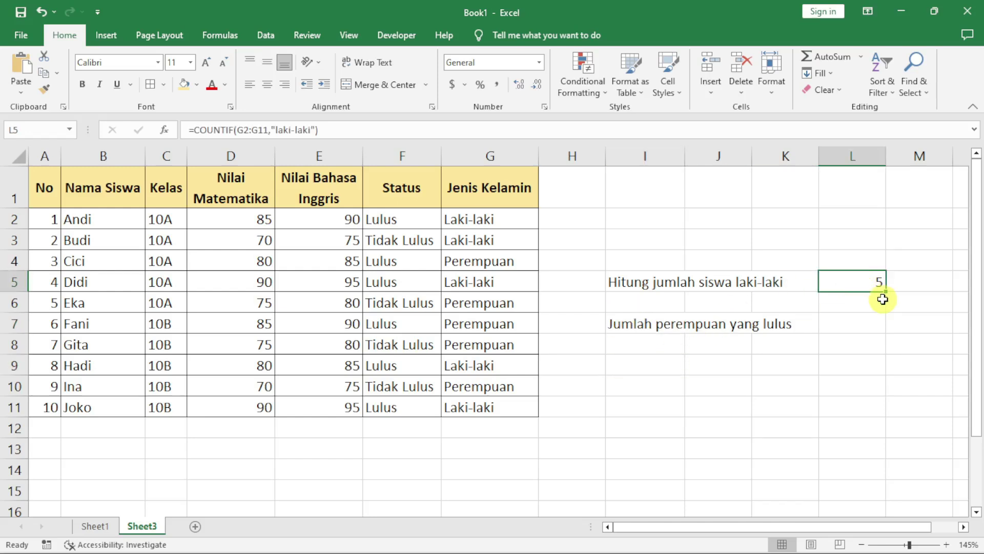
Step: Review the Jenis Kelamin and Status columns and select result cell L7 beside Jumlah perempuan yang lulus
{"action": "left_click", "coordinate": [627, 334]}
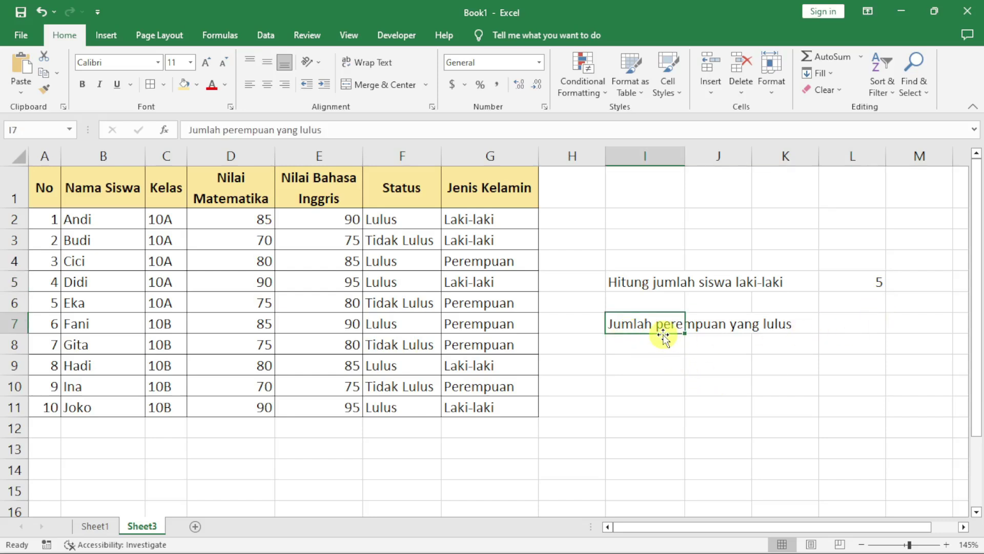
{"action": "left_click", "coordinate": [850, 322]}
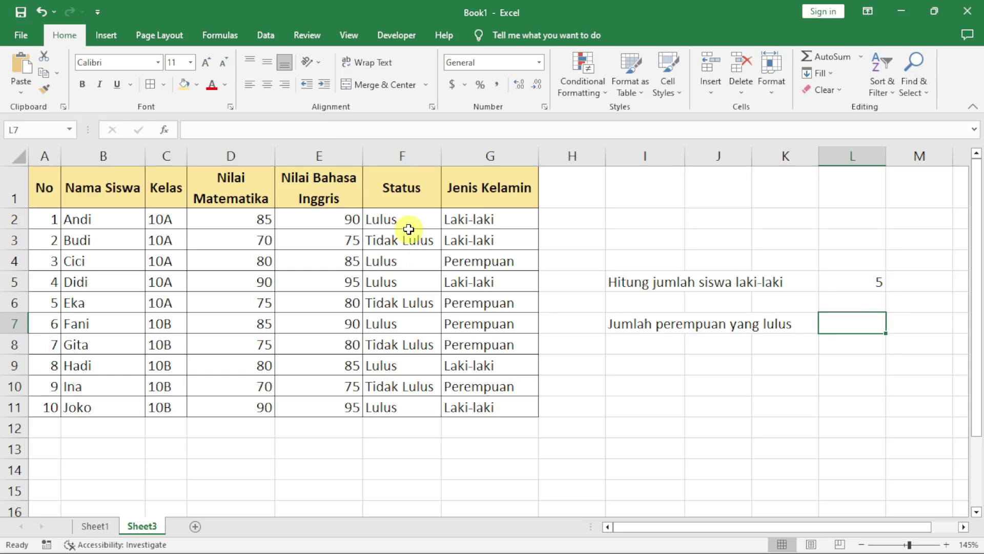
{"action": "left_click", "coordinate": [494, 223]}
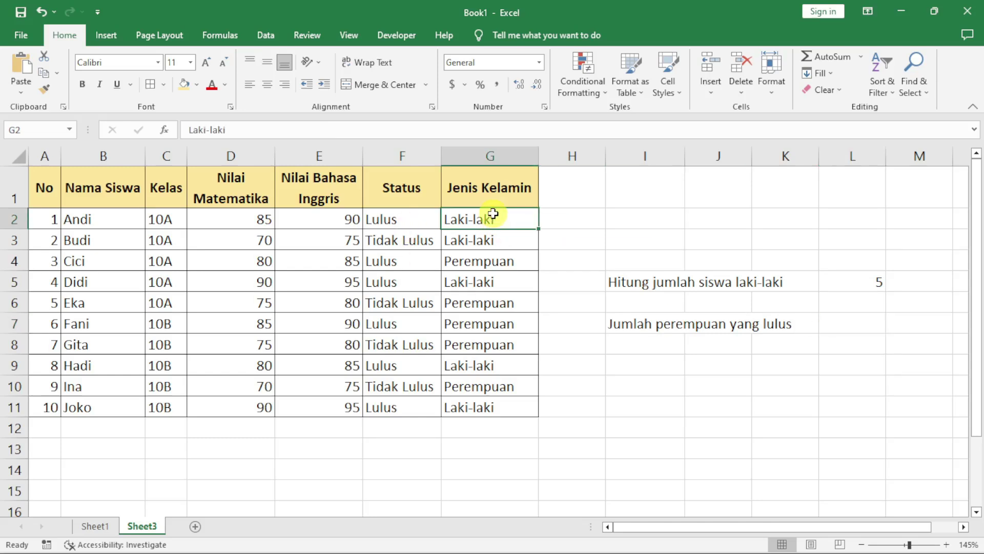
{"action": "left_click_drag", "start_coordinate": [494, 188], "coordinate": [481, 406]}
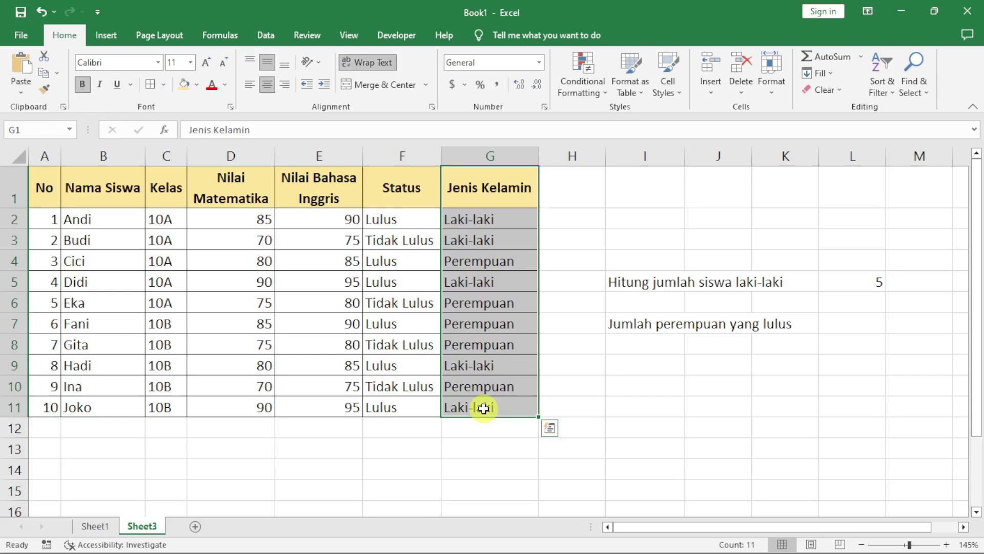
{"action": "left_click_drag", "start_coordinate": [401, 177], "coordinate": [410, 407]}
{"action": "left_click", "coordinate": [870, 327]}
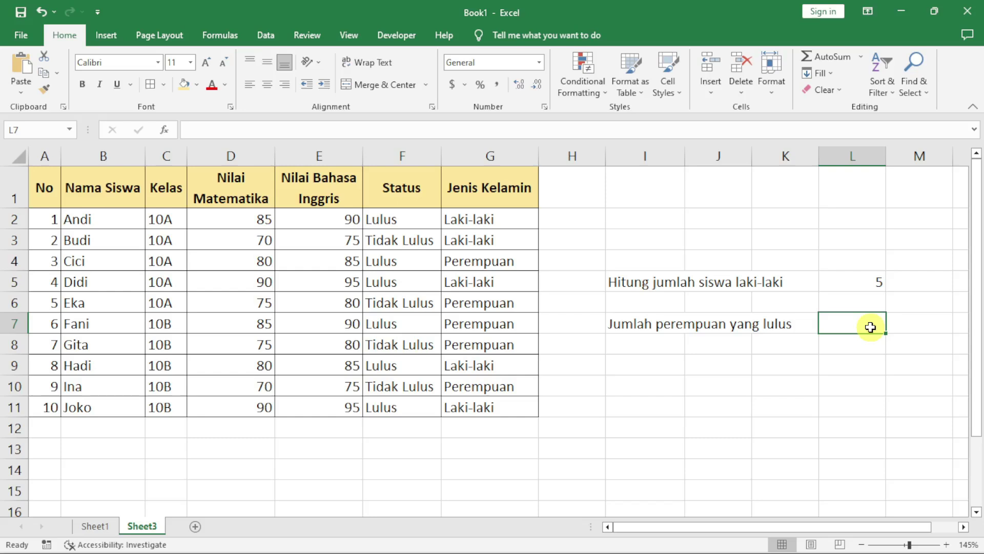
Step: Enter =COUNTIFS(G2:G11,"perempuan",F2:F11,"lulus") in L7, returning 2 female students who passed
{"action": "type", "text": "="}
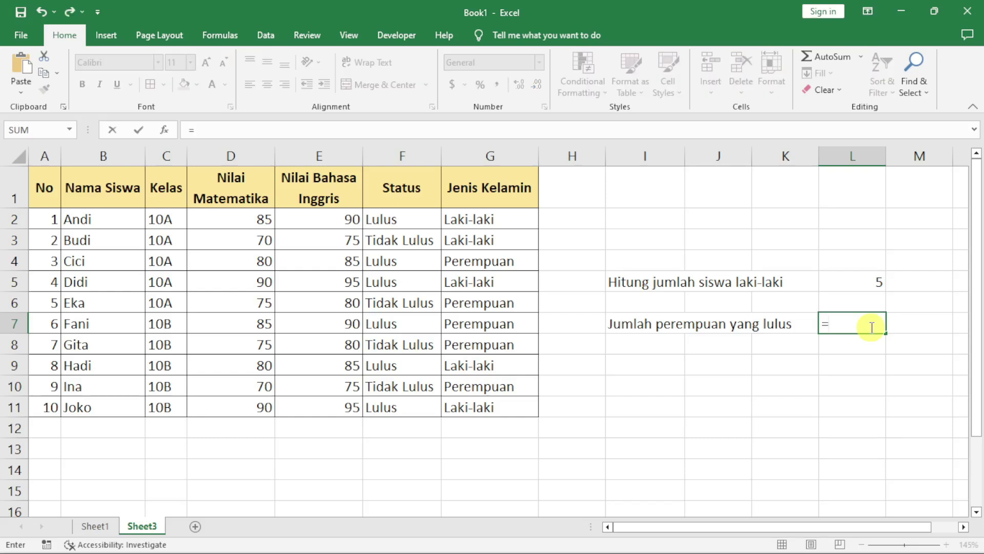
{"action": "type", "text": "countifs"}
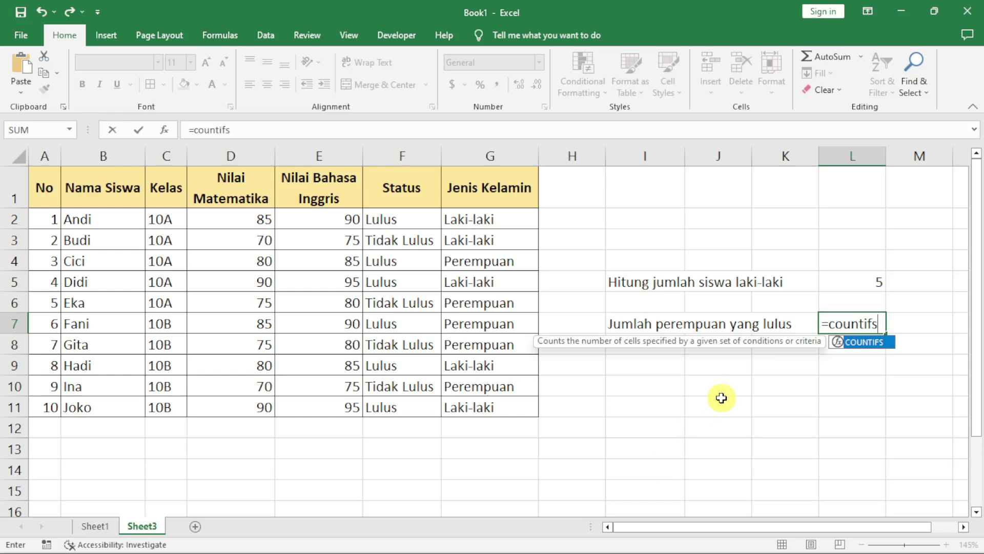
{"action": "type", "text": "("}
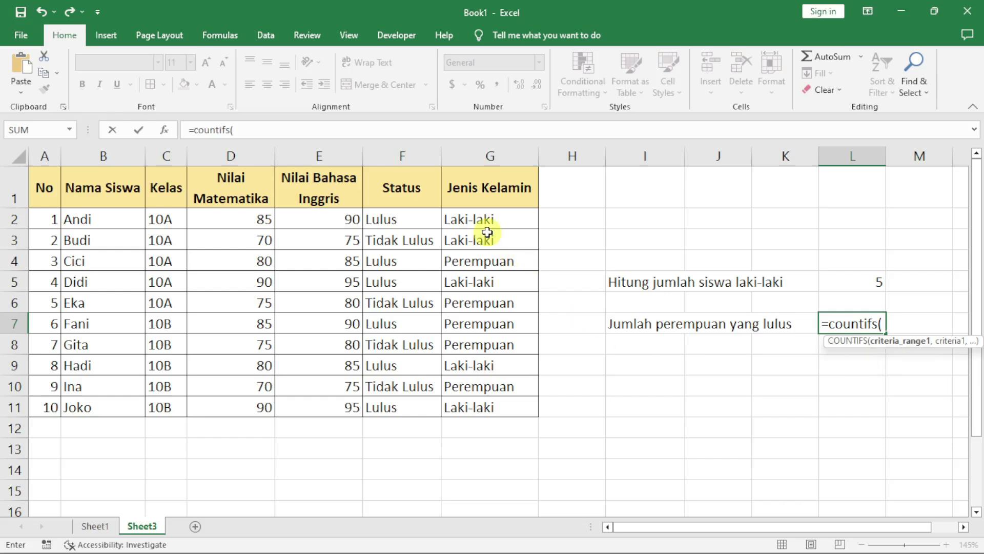
{"action": "left_click_drag", "start_coordinate": [487, 217], "coordinate": [492, 406]}
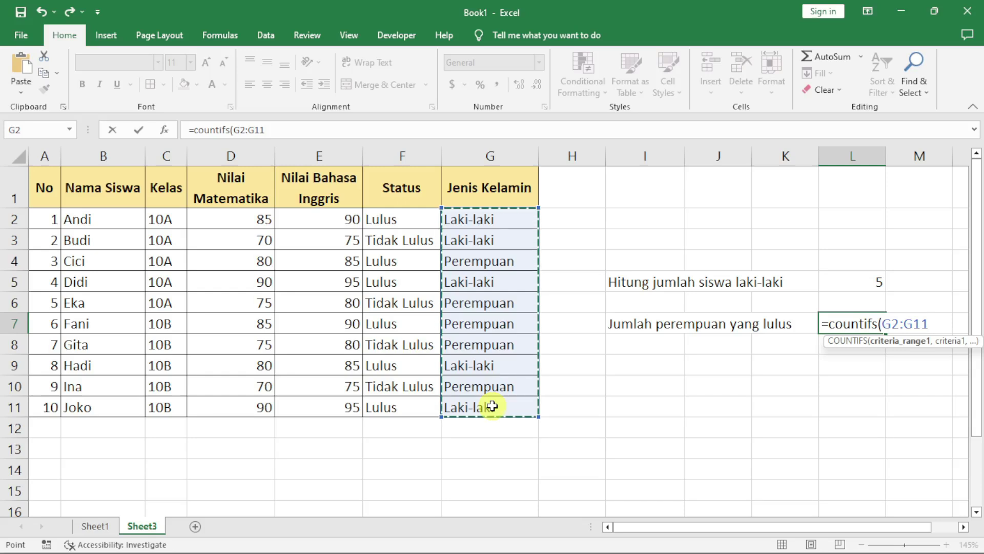
{"action": "type", "text": ",\""}
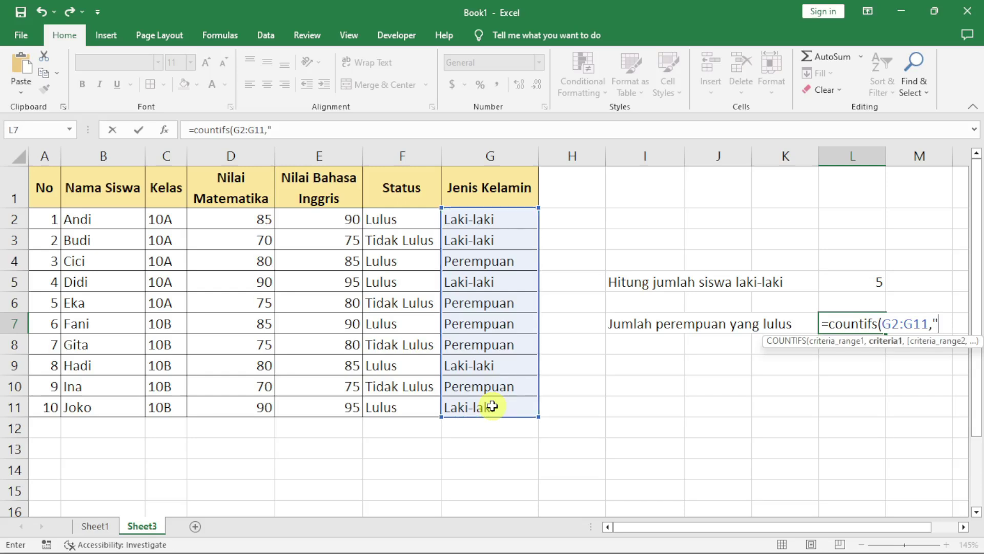
{"action": "type", "text": "perempuan"}
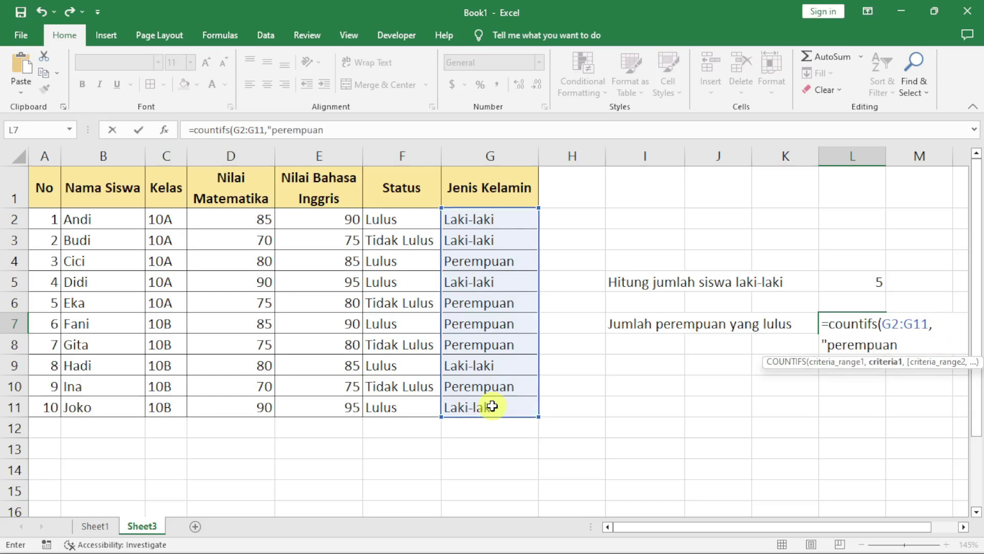
{"action": "type", "text": "\""}
{"action": "type", "text": ","}
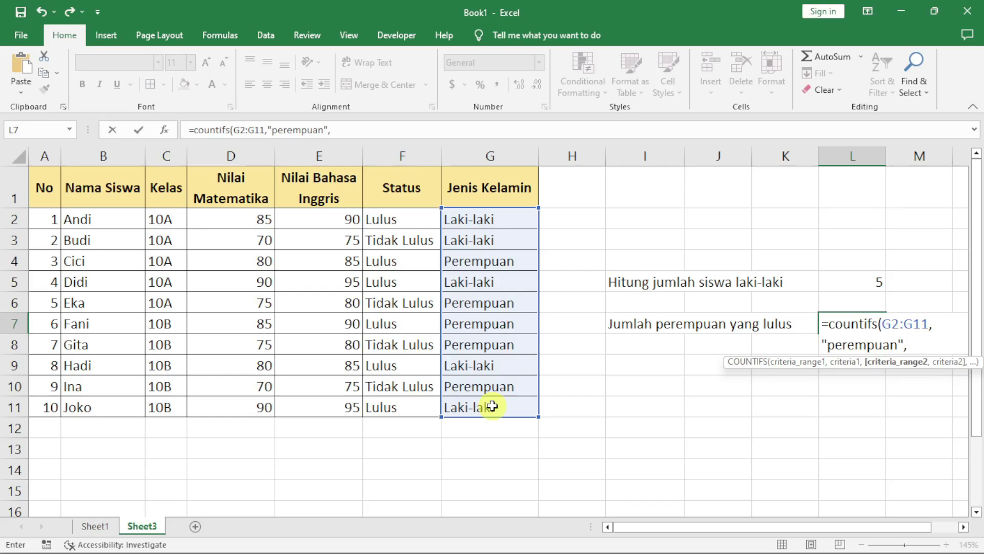
{"action": "left_click_drag", "start_coordinate": [392, 211], "coordinate": [402, 397]}
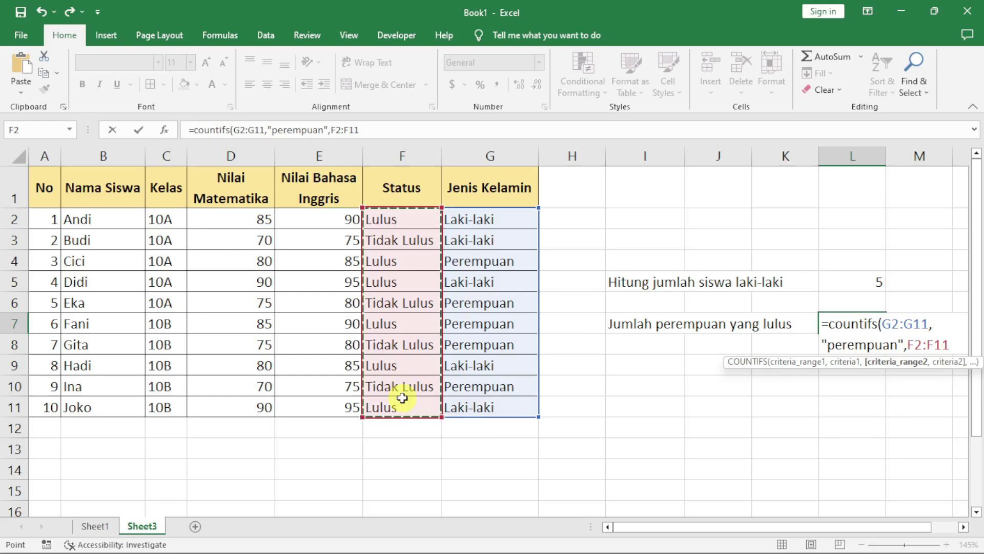
{"action": "type", "text": ","}
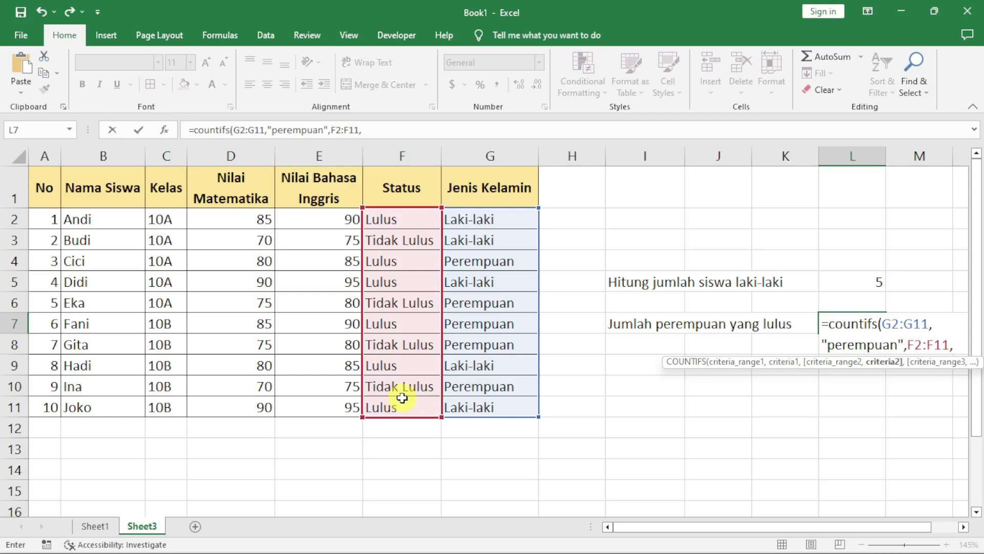
{"action": "type", "text": "\"lulus"}
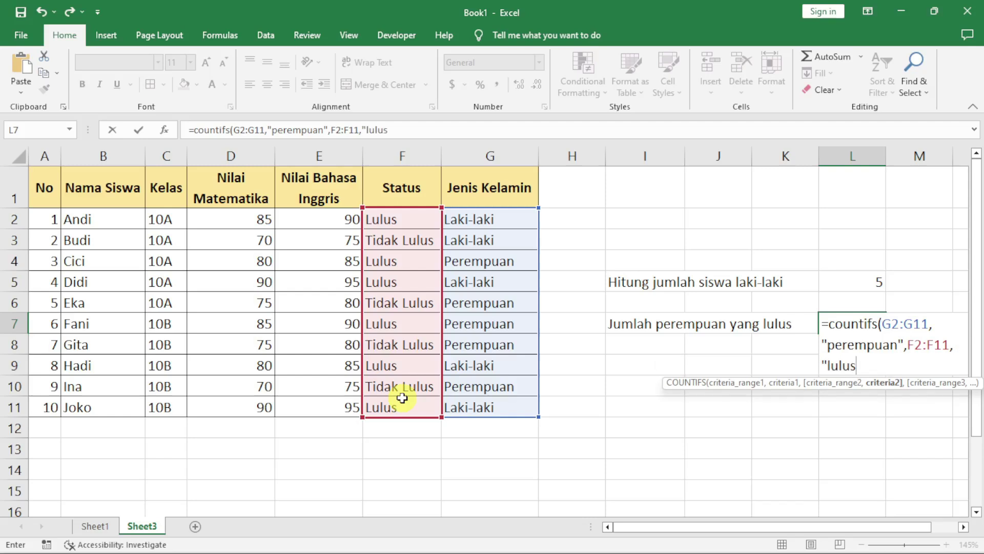
{"action": "type", "text": "\""}
{"action": "type", "text": ")"}
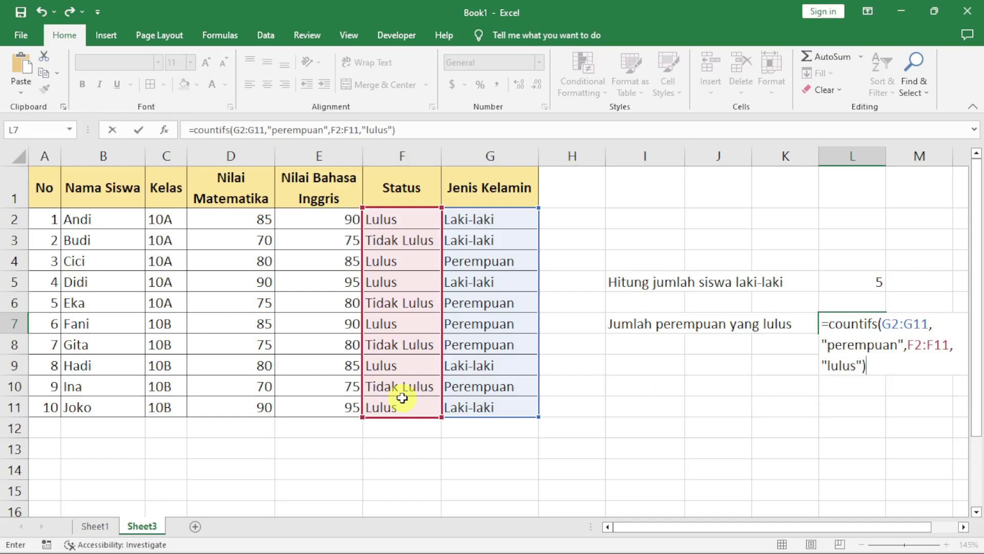
{"action": "key", "text": "Return"}
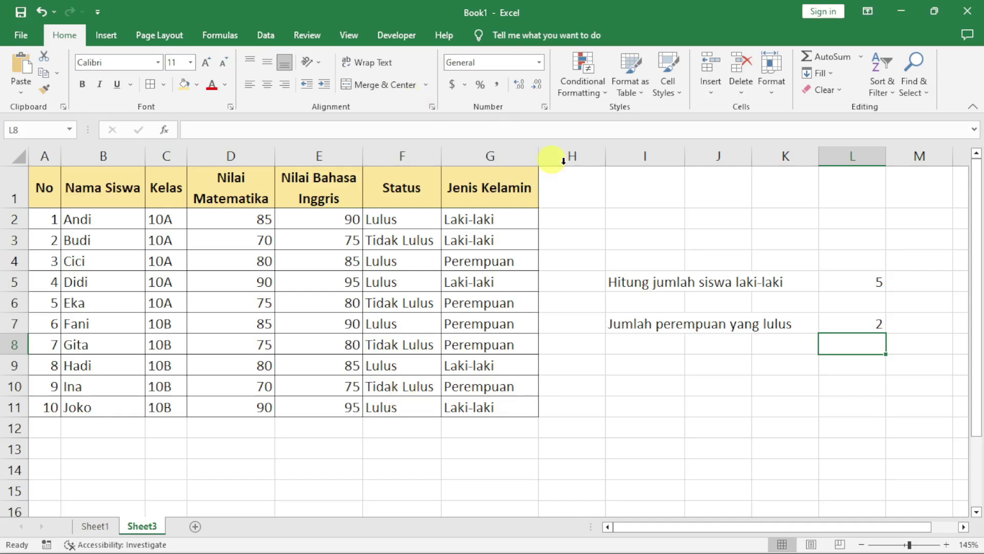
{"action": "left_click", "coordinate": [849, 331]}
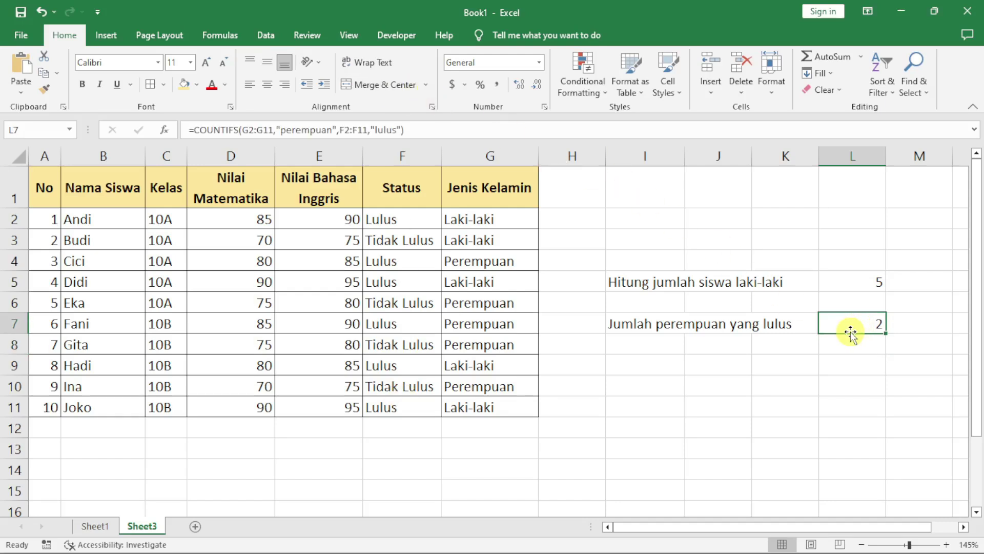
{"action": "left_click", "coordinate": [641, 325]}
{"action": "left_click_drag", "start_coordinate": [642, 325], "coordinate": [643, 376]}
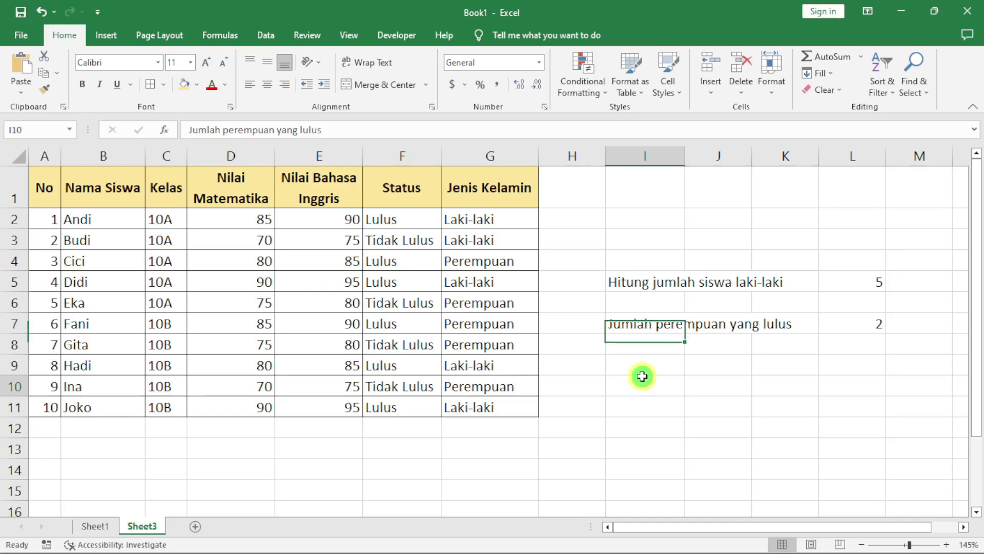
{"action": "left_click", "coordinate": [463, 260]}
{"action": "left_click_drag", "start_coordinate": [424, 261], "coordinate": [451, 261]}
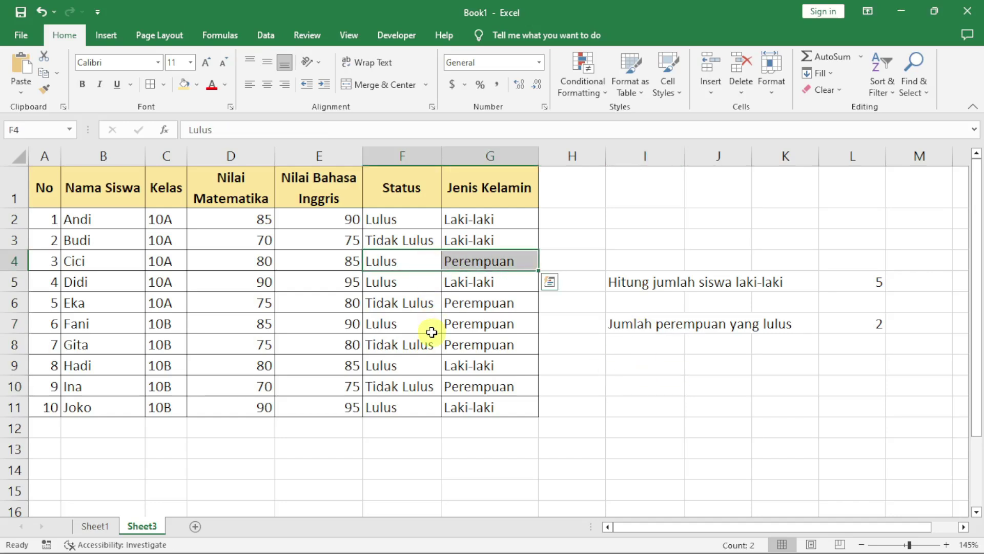
{"action": "left_click_drag", "start_coordinate": [416, 324], "coordinate": [463, 323]}
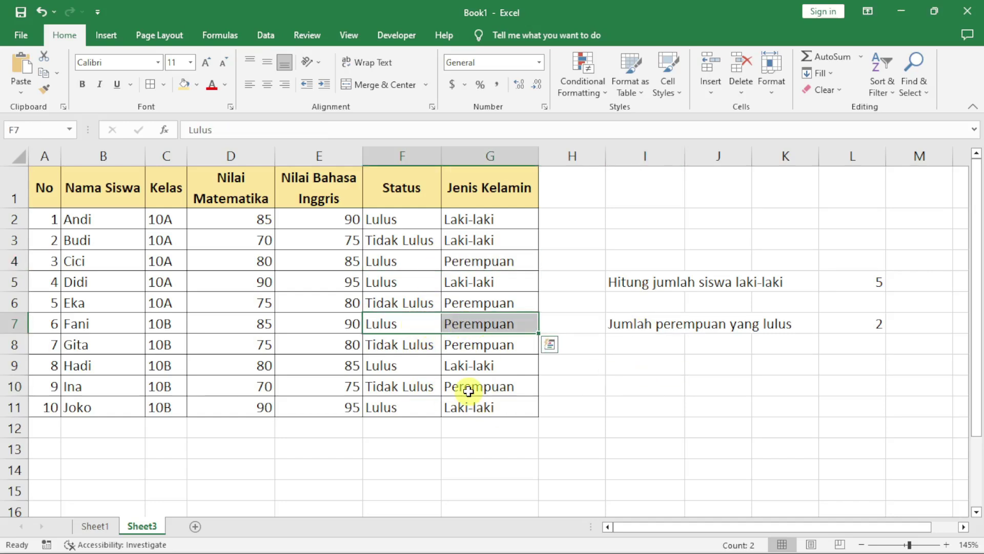
{"action": "left_click", "coordinate": [717, 365]}
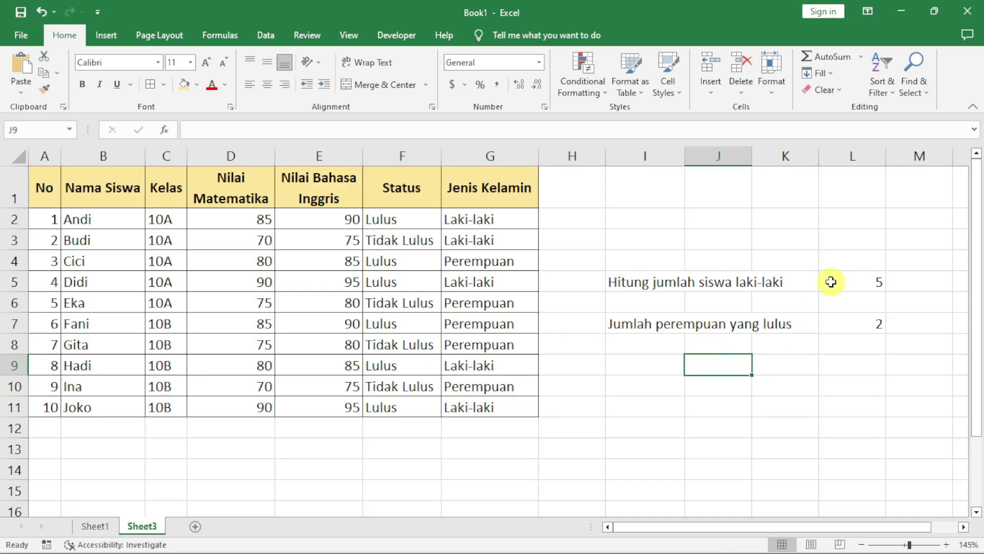
{"action": "left_click", "coordinate": [848, 325]}
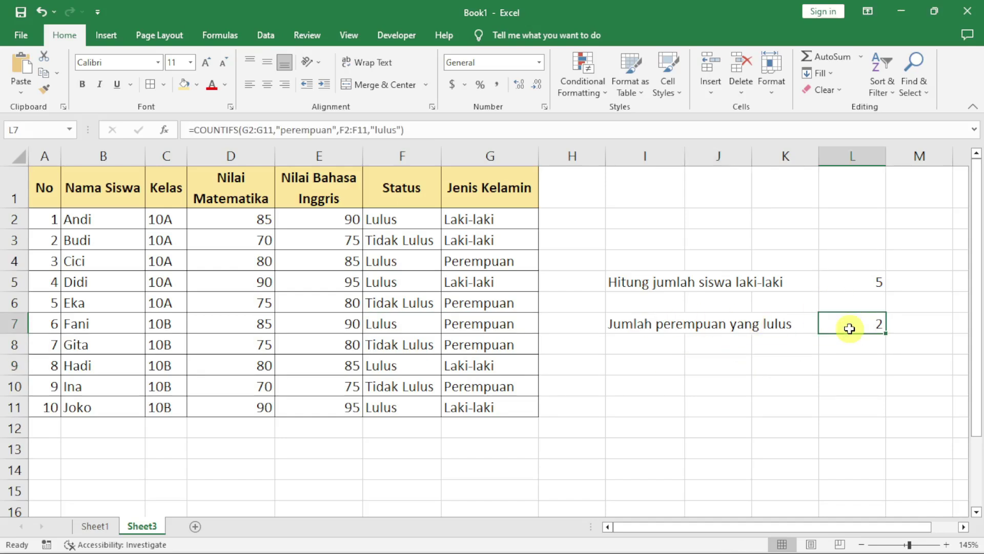
{"action": "double_click", "coordinate": [383, 131]}
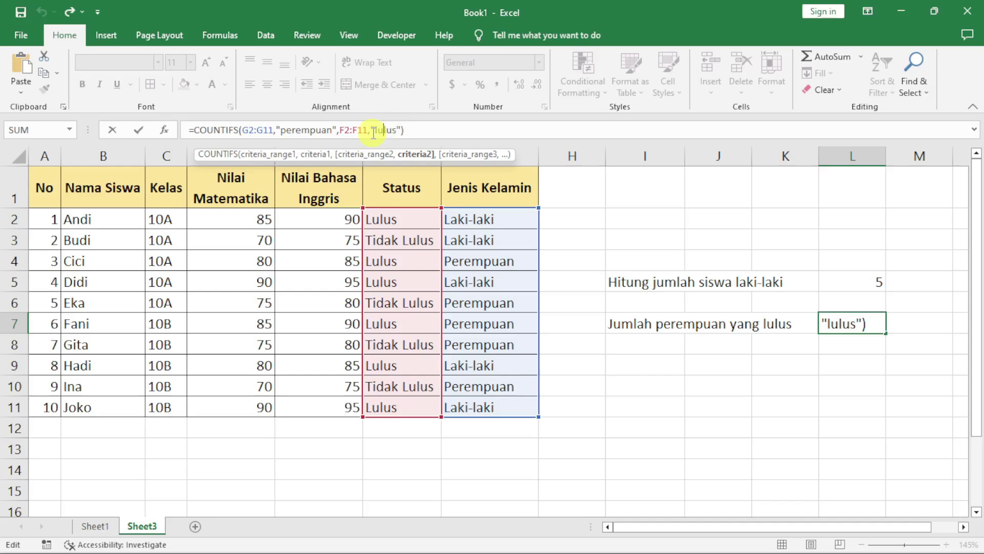
{"action": "left_click_drag", "start_coordinate": [375, 129], "coordinate": [399, 130]}
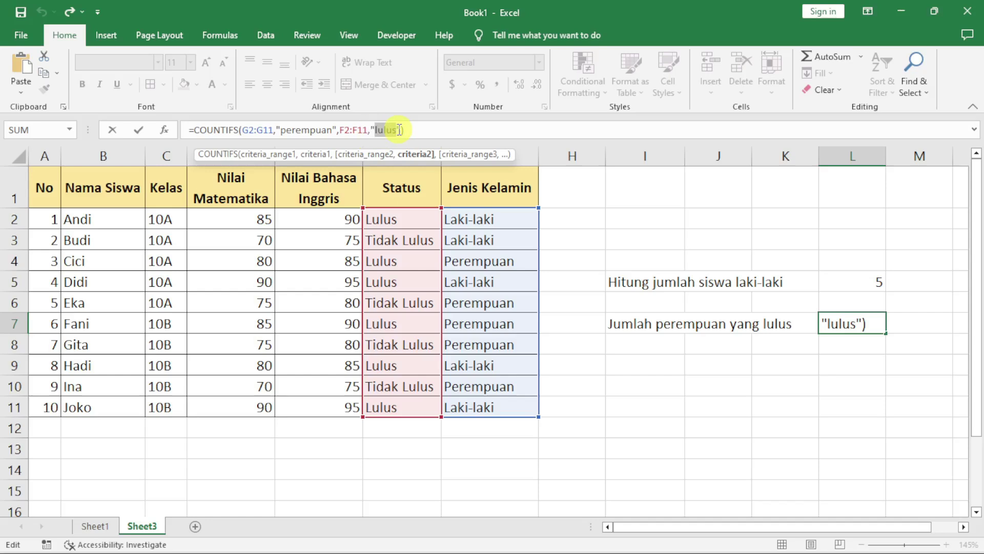
{"action": "type", "text": "tidak lu"}
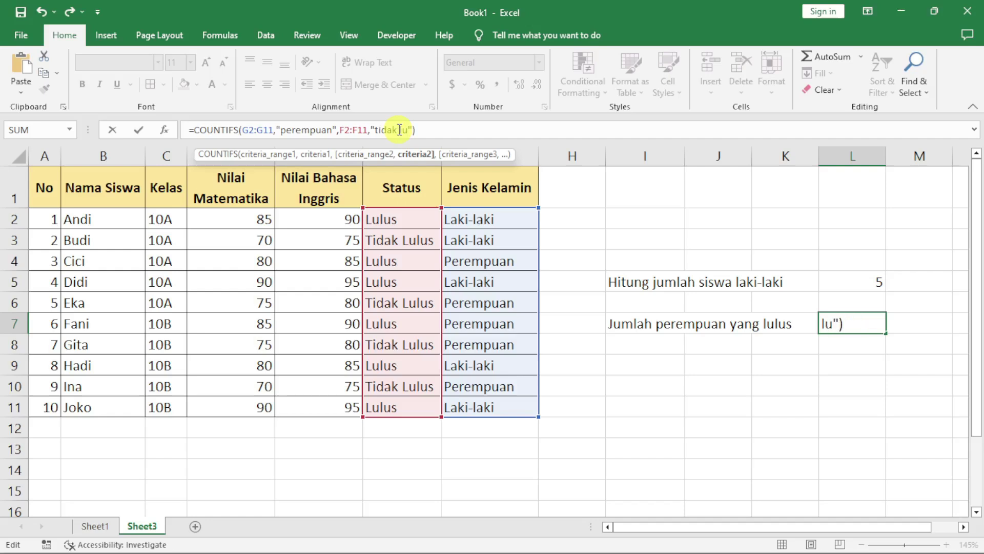
{"action": "type", "text": "lus"}
{"action": "key", "text": "Return"}
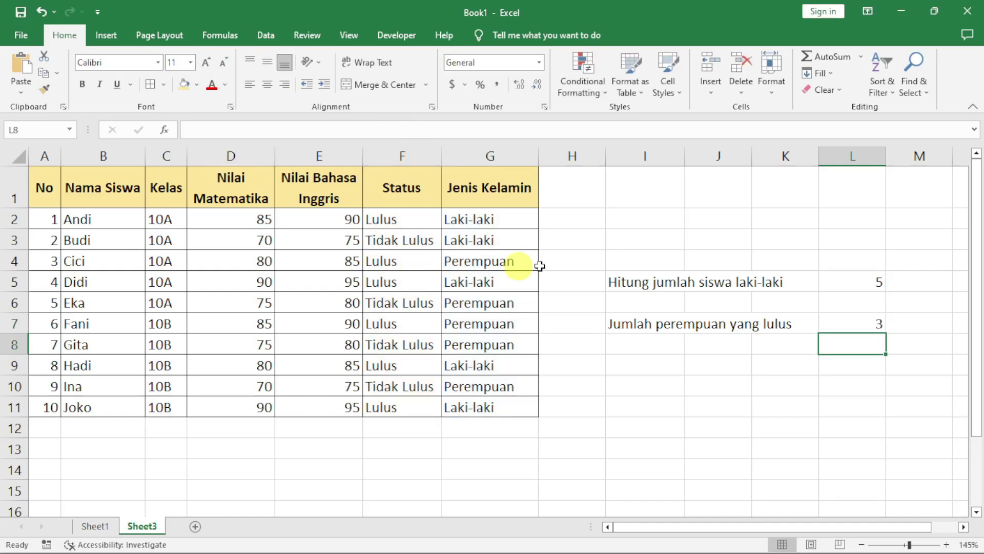
{"action": "left_click", "coordinate": [840, 323]}
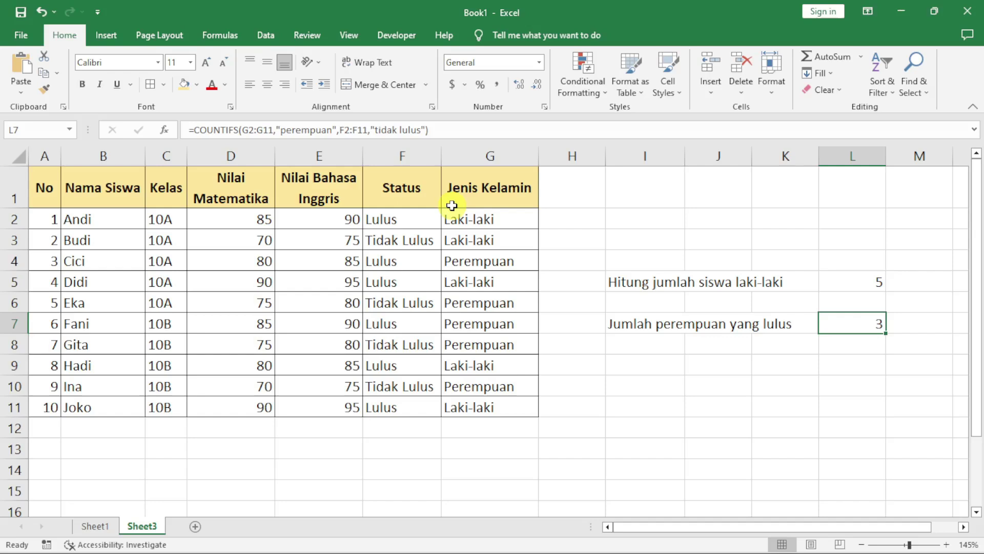
{"action": "key", "text": "ctrl+z"}
{"action": "left_click", "coordinate": [608, 267]}
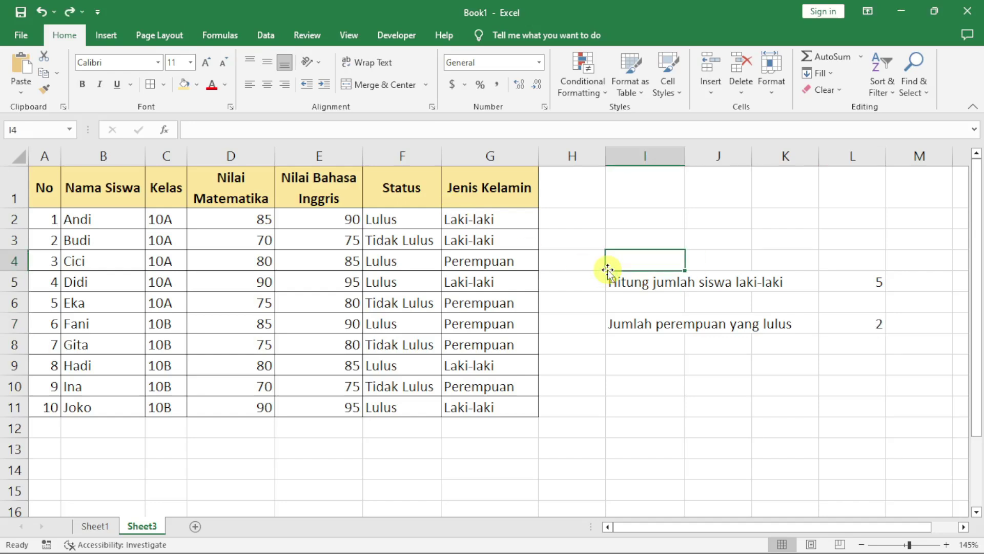